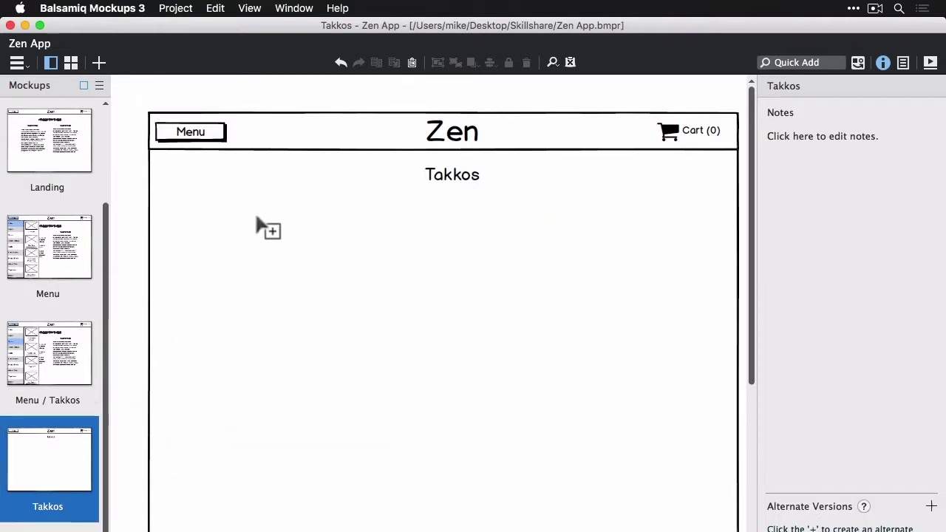
Draw the central card below the Takkos title and add matching 192x334 side panels on both sides
drag(257, 217, 554, 511)
mouse_move(374, 437)
mouse_down()
mouse_move(411, 430)
mouse_move(256, 439)
mouse_up()
key(super+d)
drag(429, 514, 326, 473)
drag(325, 348, 278, 361)
drag(202, 380, 626, 376)
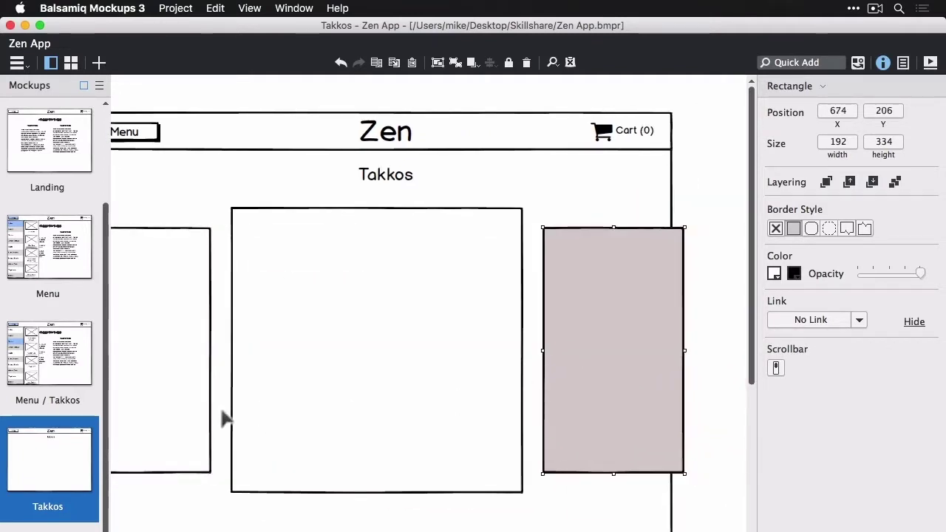
shift+click(189, 418)
scroll(188, 417, left, 3)
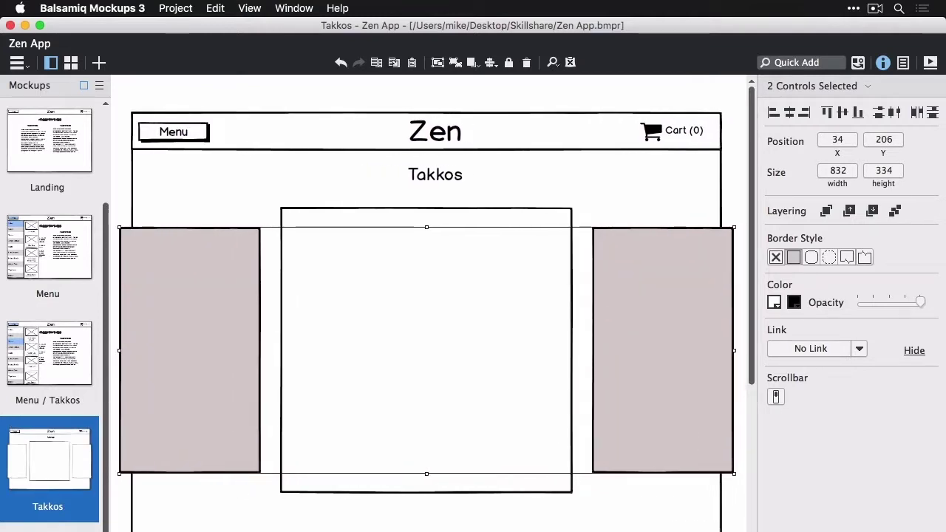
Group the side panels and crop the group to 794 x 334, flush with the page edges
click(215, 8)
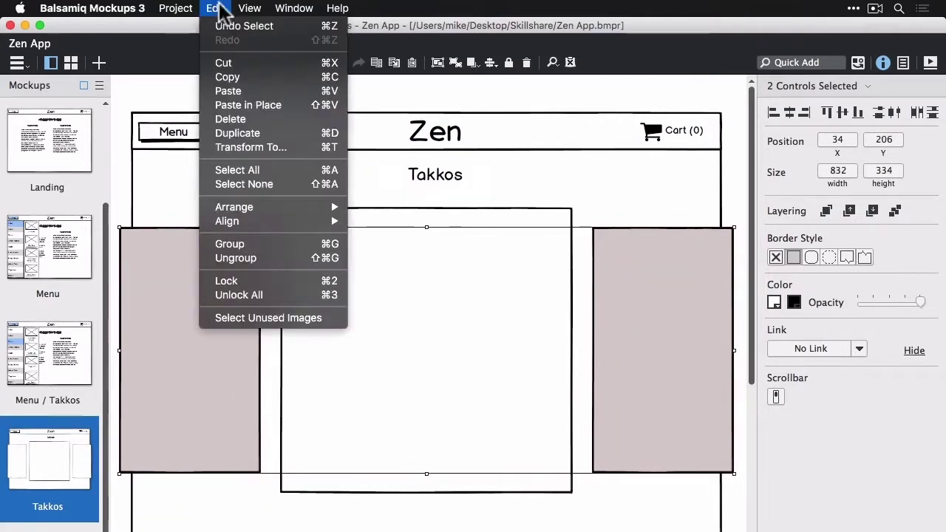
click(230, 244)
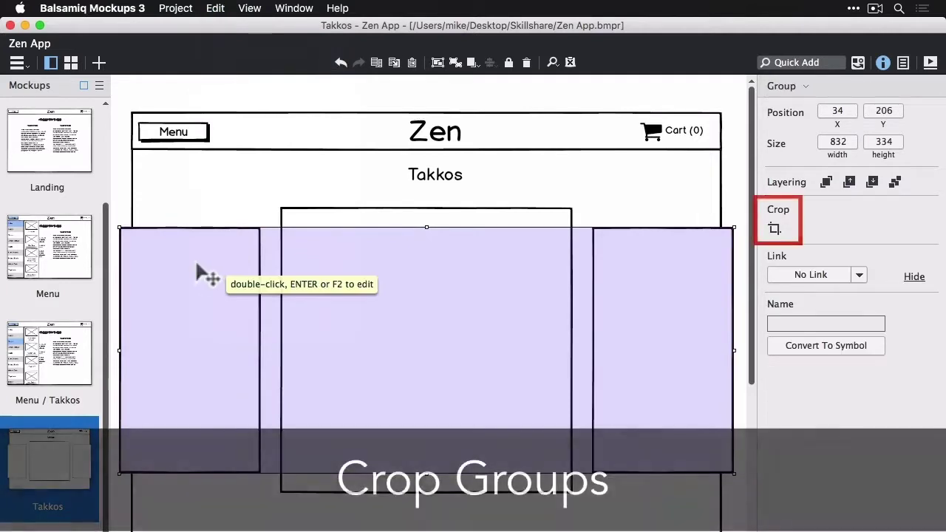
click(774, 227)
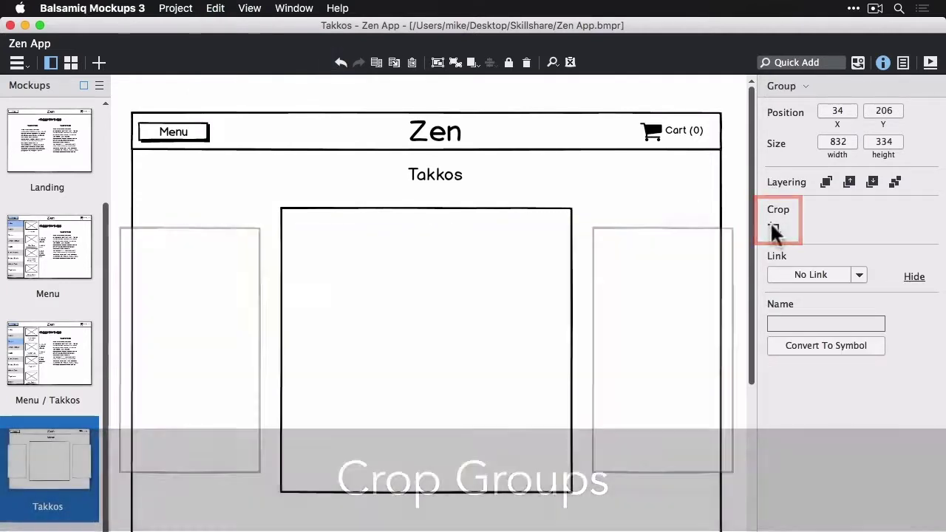
drag(119, 325, 133, 323)
drag(610, 325, 721, 325)
drag(429, 424, 427, 474)
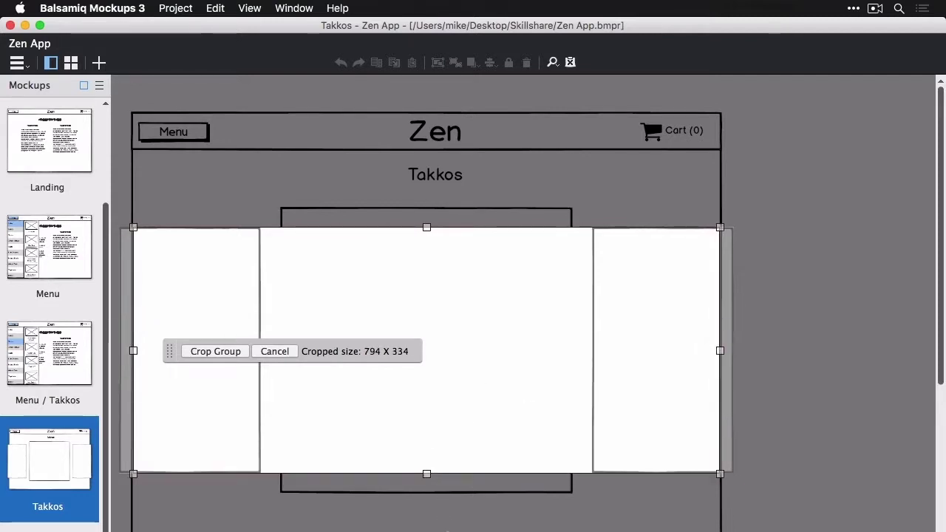
click(225, 351)
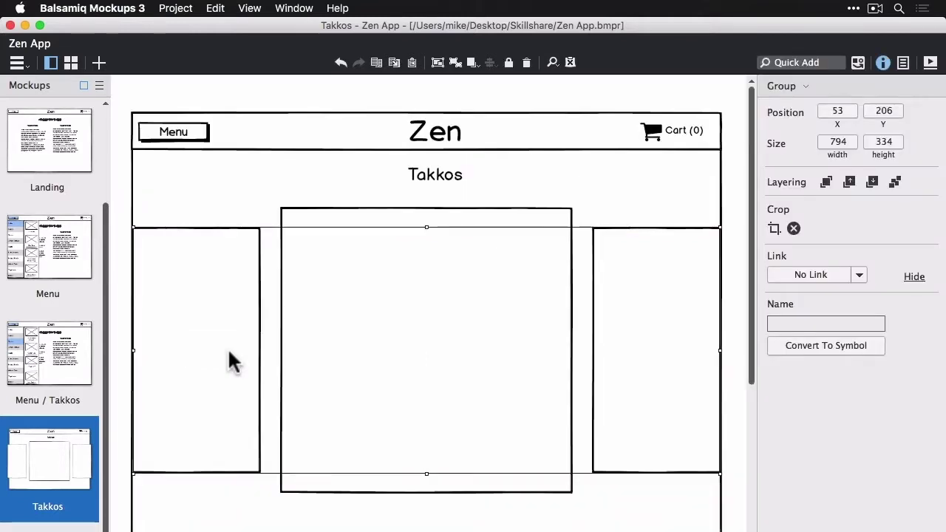
click(509, 62)
click(527, 153)
click(508, 62)
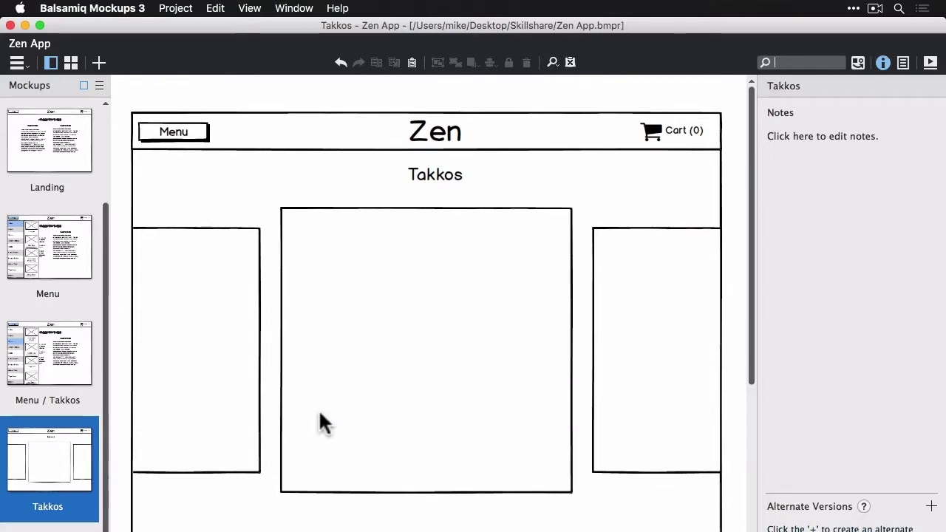
Insert a filled circle via 'circ', place it below the card and shrink it to 24x24
text(circ)
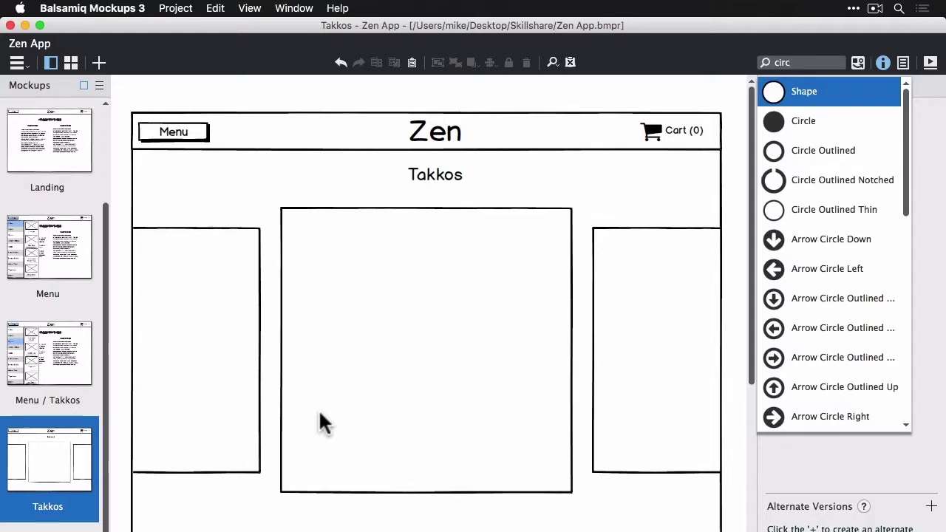
key(Down)
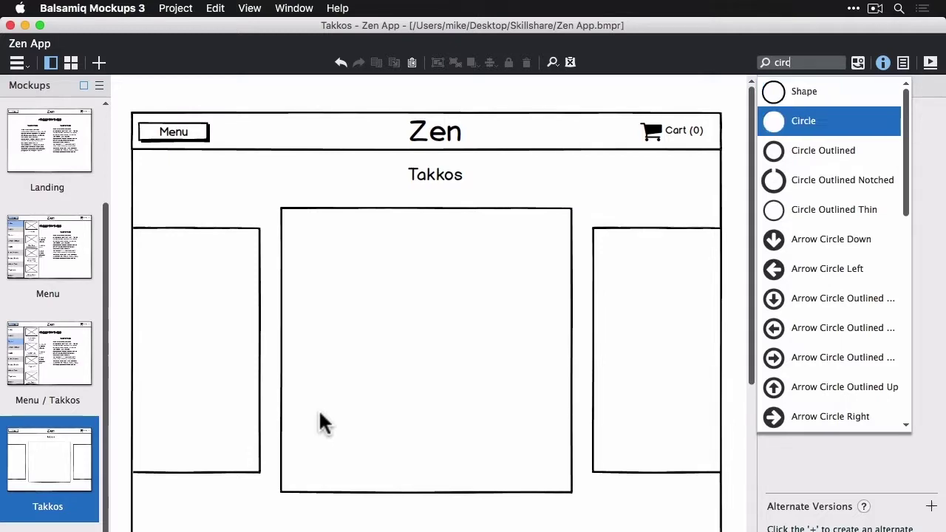
key(Return)
drag(170, 133, 331, 516)
click(793, 341)
click(299, 236)
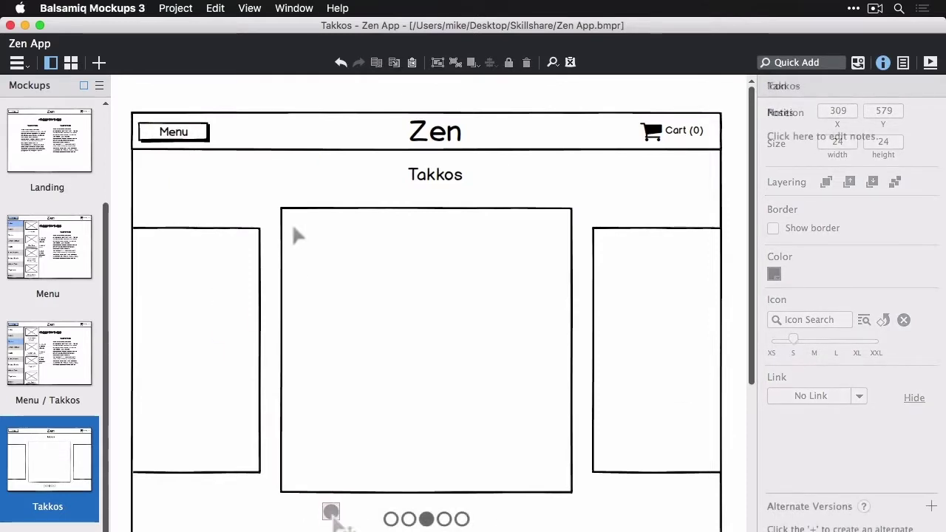
Add a subtitle and a sample text paragraph beneath it inside the central card
text(sub)
key(Return)
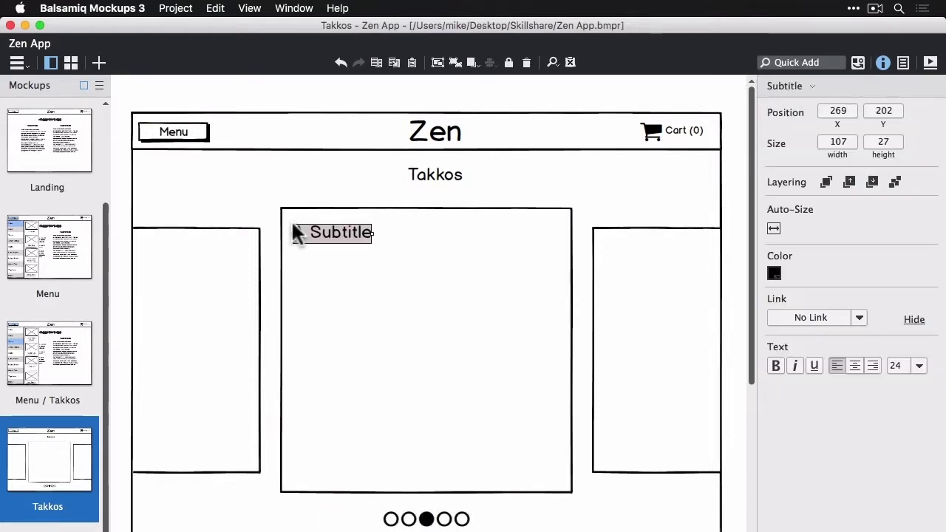
text(text)
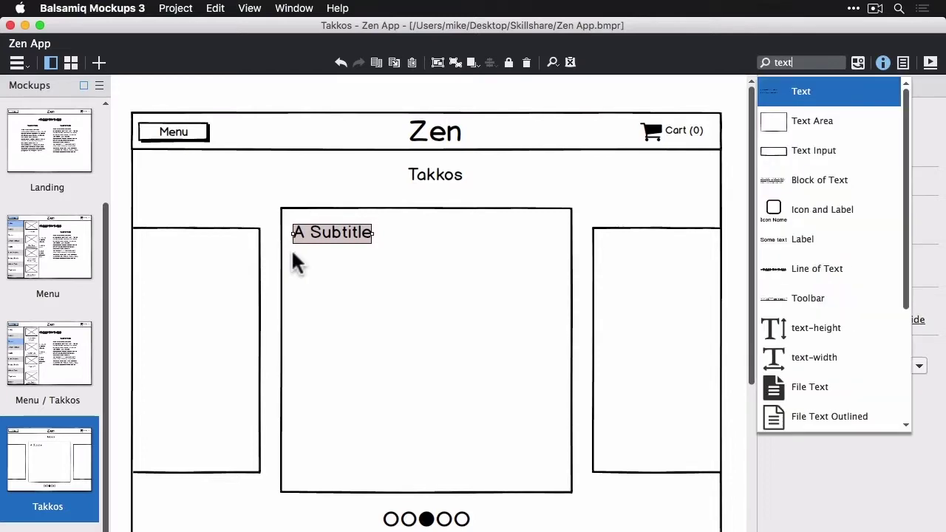
key(Return)
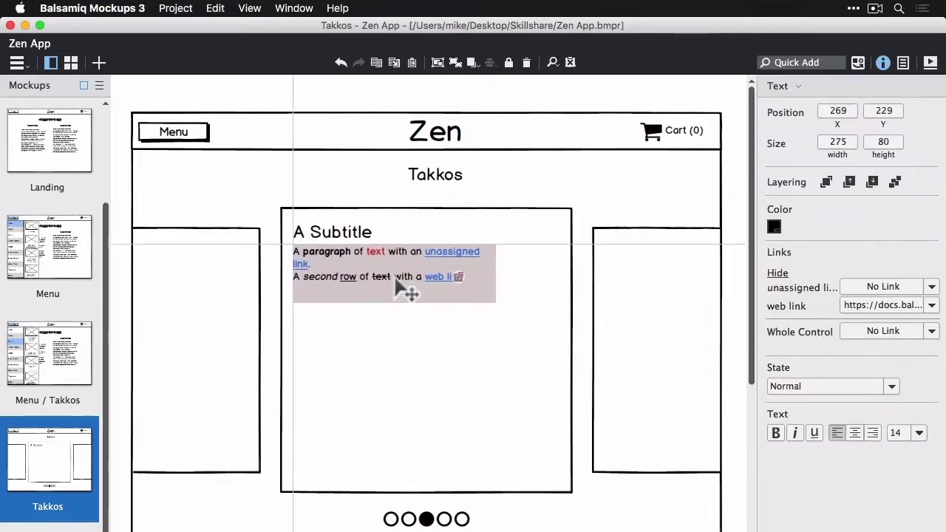
click(401, 289)
Add a 'Some text' label at the card's top-right corner
text(label)
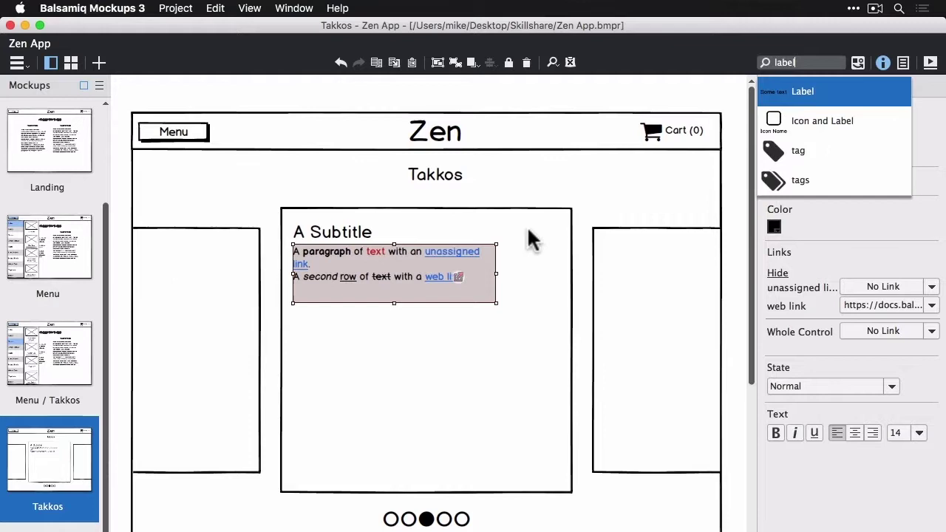
key(Return)
scroll(527, 227, down, 1)
drag(549, 226, 541, 220)
click(473, 222)
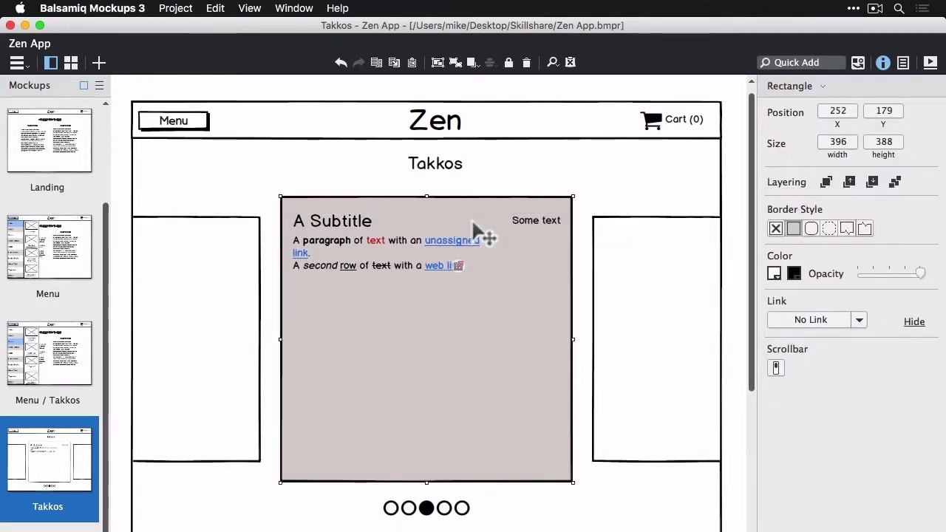
Insert a fire icon into the card's top area at extra-small 16×16 size
text(fire)
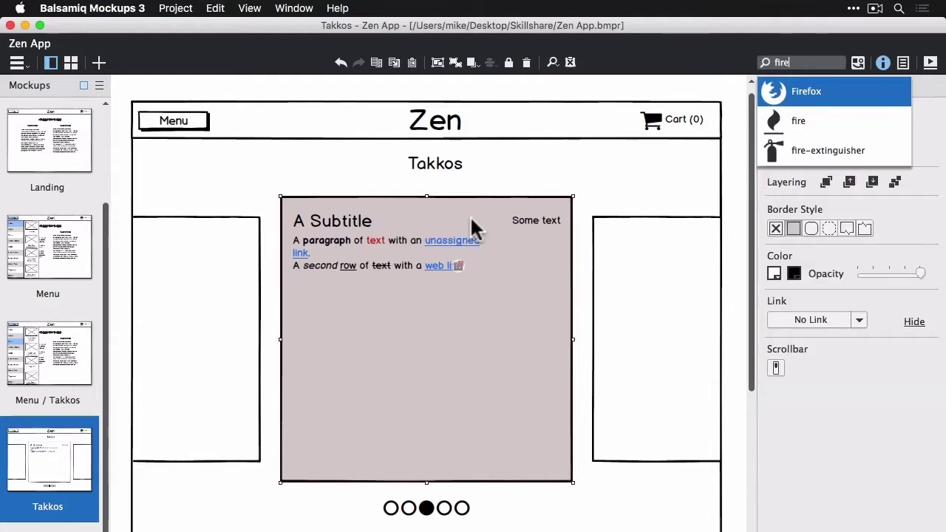
click(788, 121)
drag(190, 140, 404, 233)
click(793, 342)
click(774, 341)
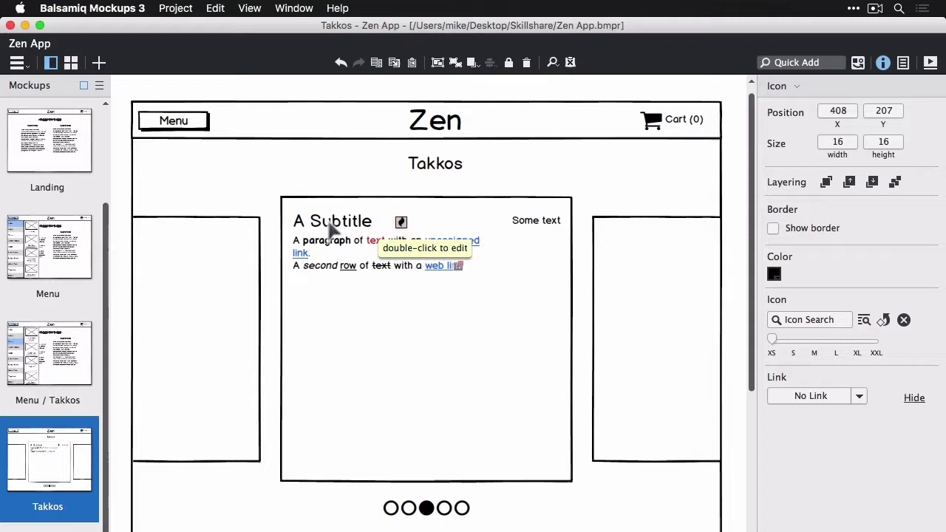
Retitle the subtitle 'Chuck Norris Chicken' and move the fire icon beside it
double_click(330, 221)
text(Chuck Norris Chicken)
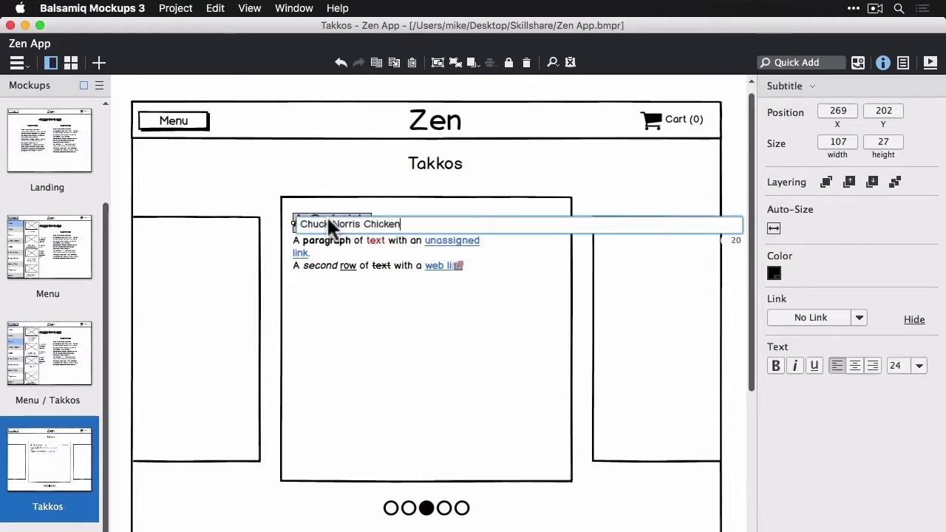
key(Return)
click(400, 224)
drag(400, 224, 474, 222)
Change the top-right label to the price '$4.50' and widen it
double_click(530, 223)
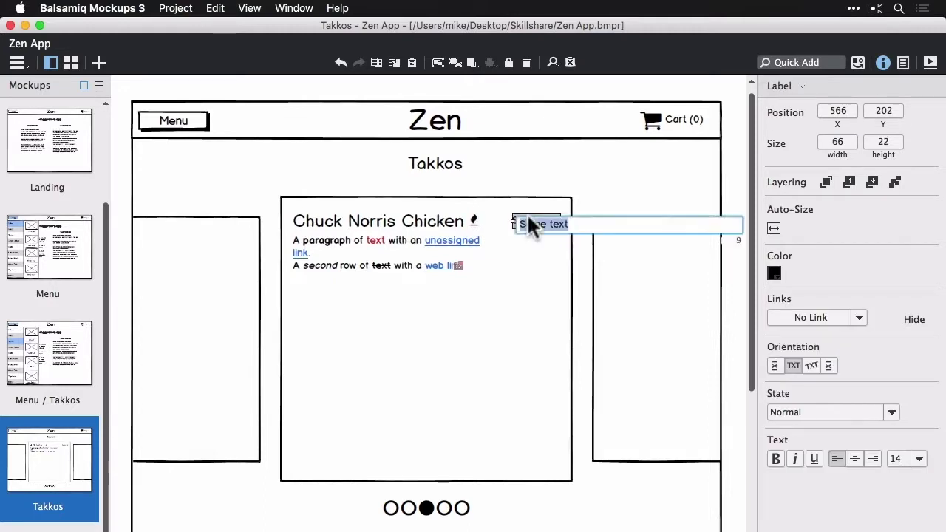
text($4.50)
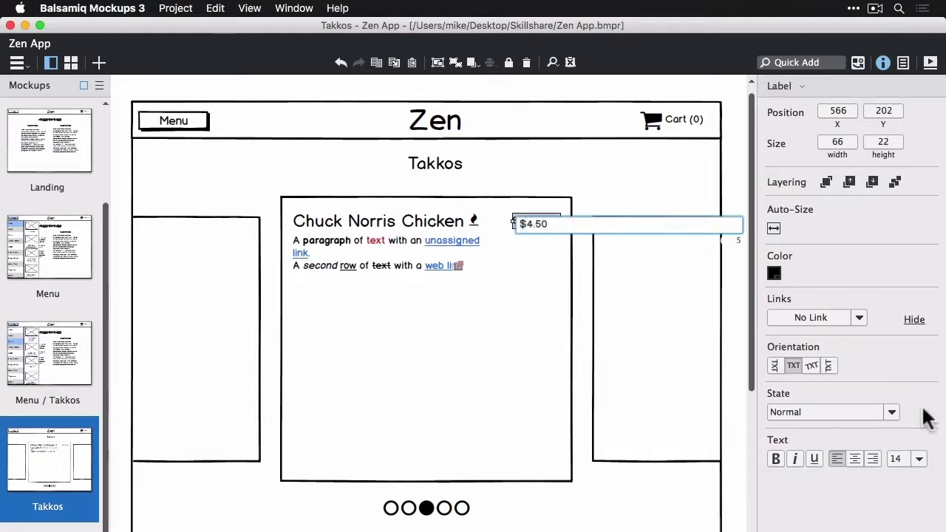
key(Return)
drag(542, 219, 574, 220)
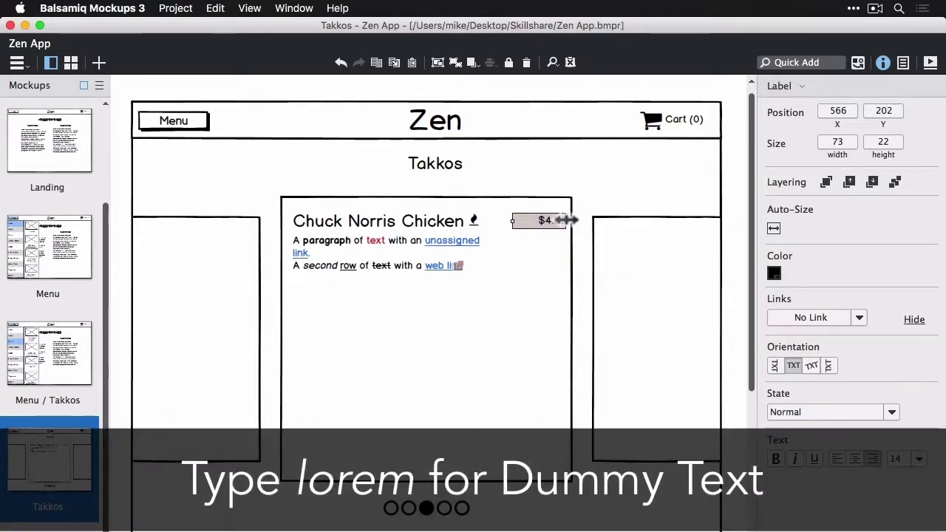
Replace the paragraph with lorem ipsum text, keeping only the first sentences
click(359, 236)
double_click(360, 248)
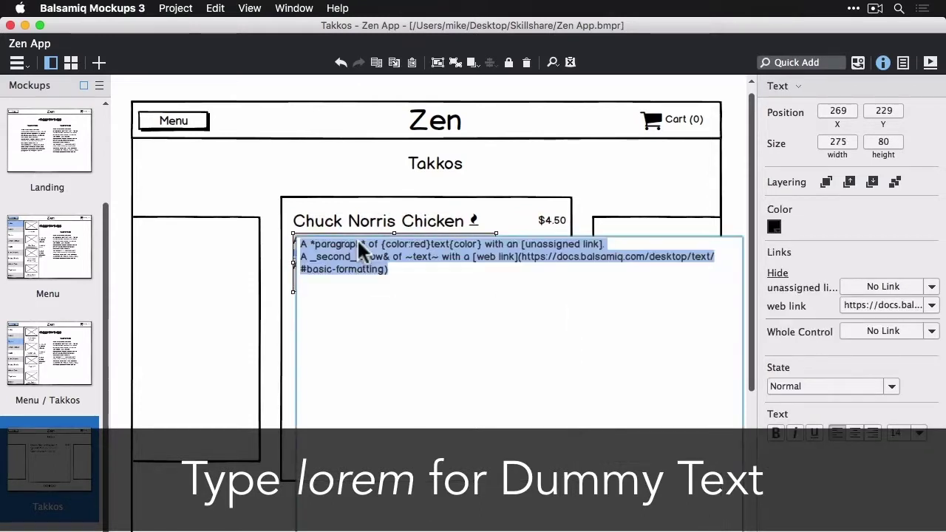
text(lorem)
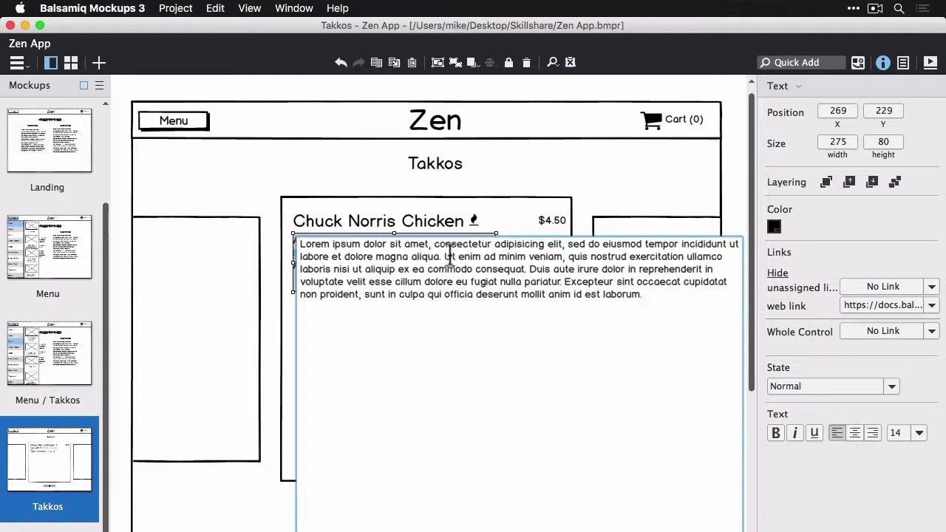
drag(445, 257, 581, 524)
key(BackSpace)
key(super+Return)
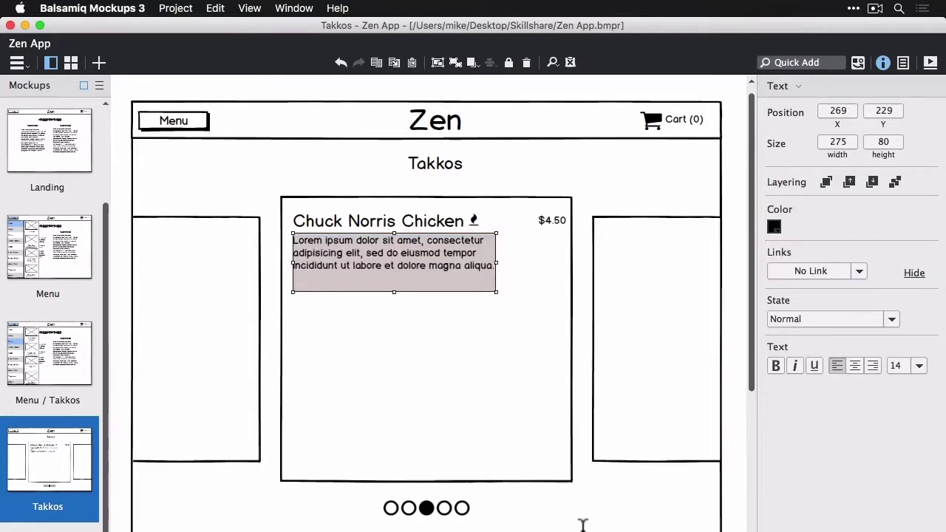
Resize the description and place an image placeholder, about 210x215, below it in the card
drag(496, 293, 513, 295)
key(Escape)
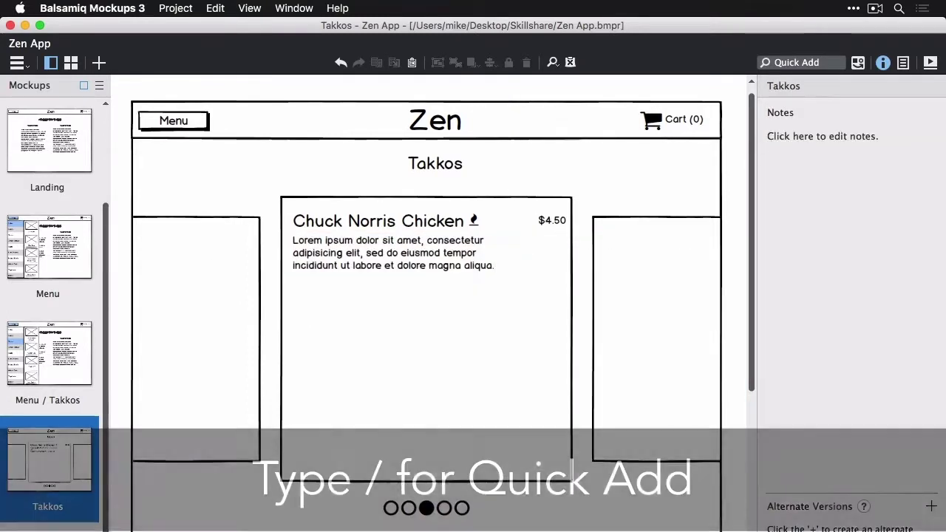
key(slash)
text(image)
key(Return)
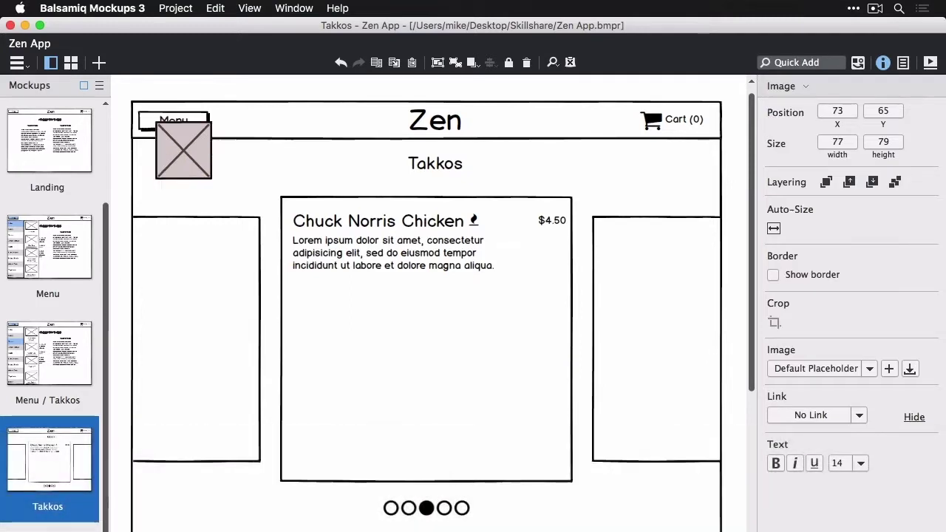
drag(176, 141, 321, 306)
drag(349, 335, 449, 435)
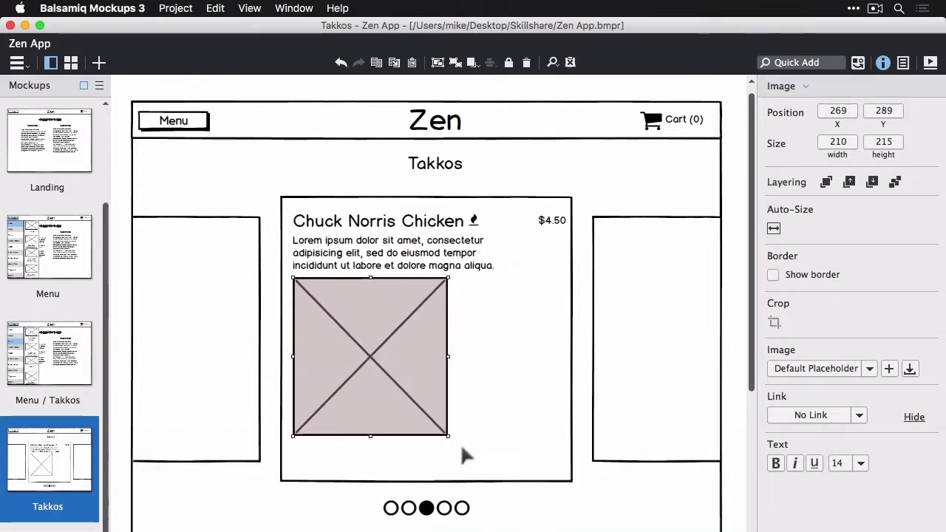
drag(398, 395, 400, 404)
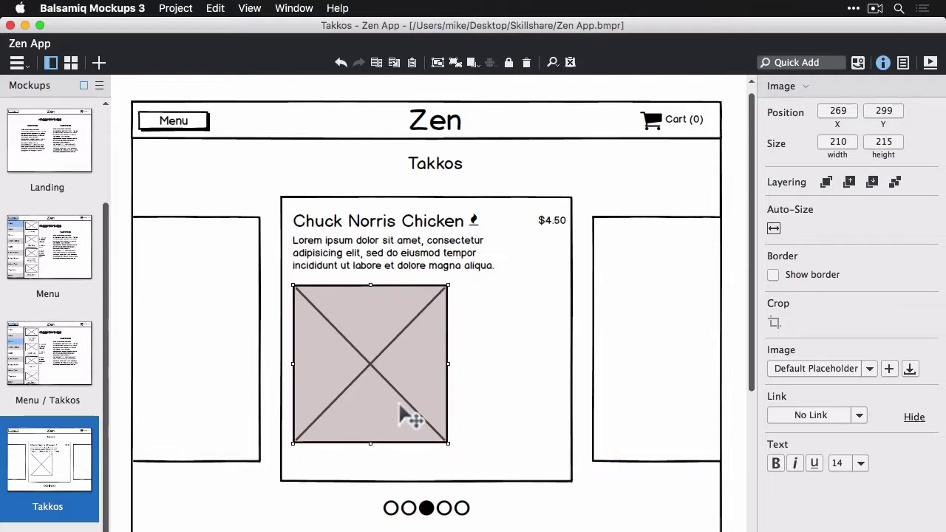
Swap the placeholder for zen-takko.png, sketched and bordered, sized to 221 × 177
double_click(398, 401)
click(355, 111)
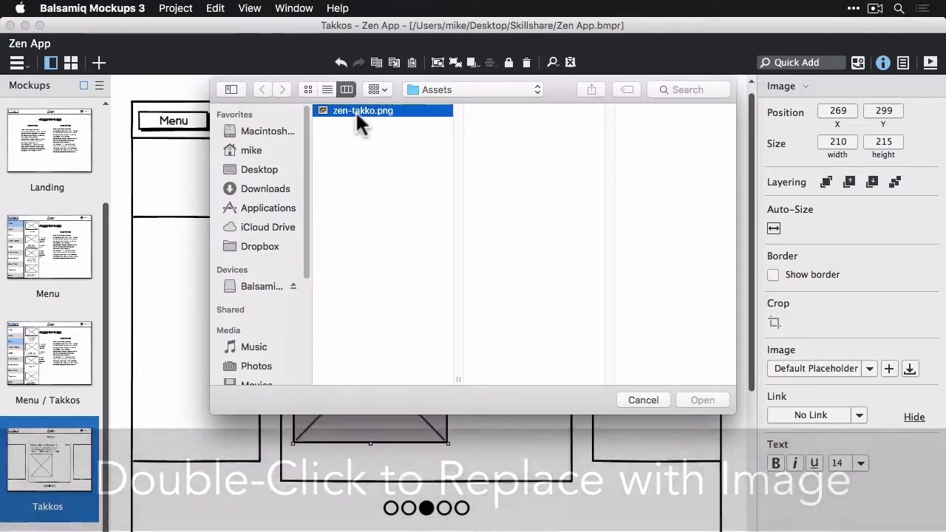
key(Return)
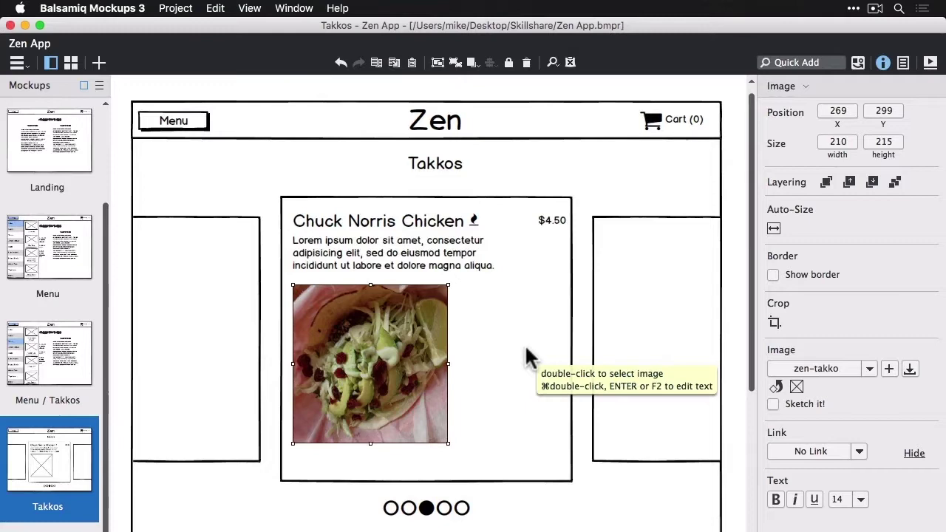
click(774, 228)
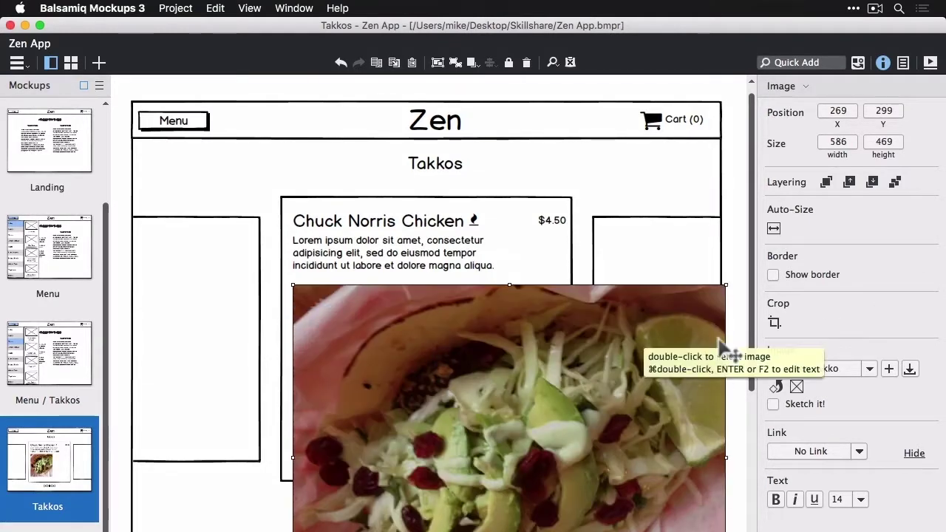
drag(725, 284, 429, 363)
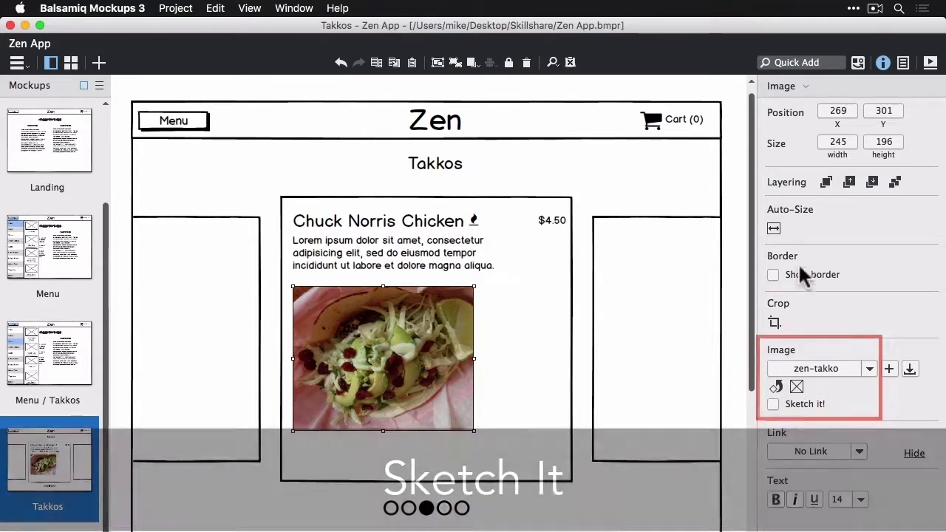
click(774, 405)
click(773, 274)
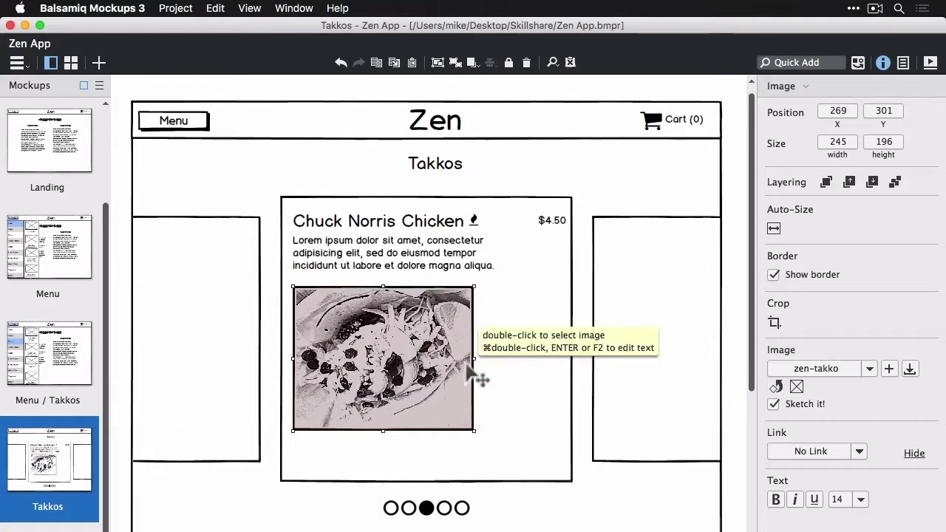
drag(474, 430, 440, 420)
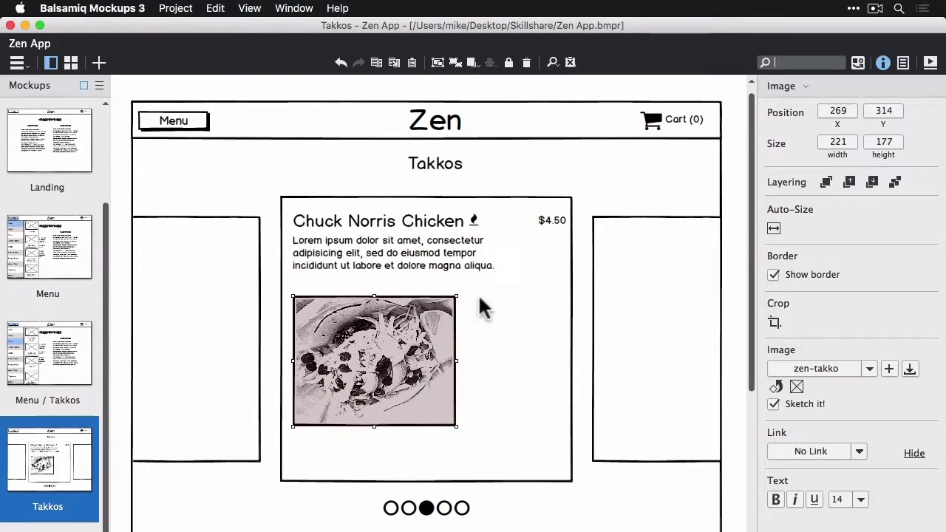
click(802, 61)
text(button)
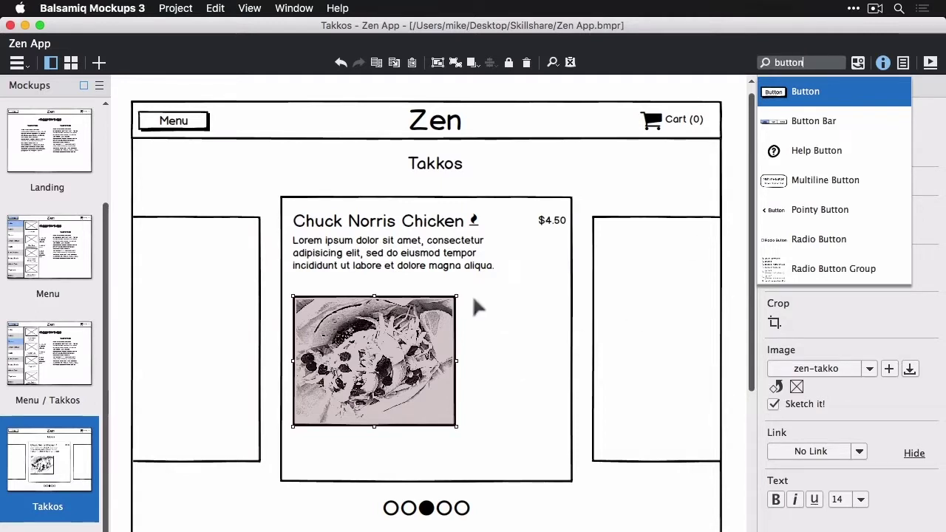
Add a widened button labelled 'Modify' to the chicken card
key(Return)
drag(520, 299, 520, 326)
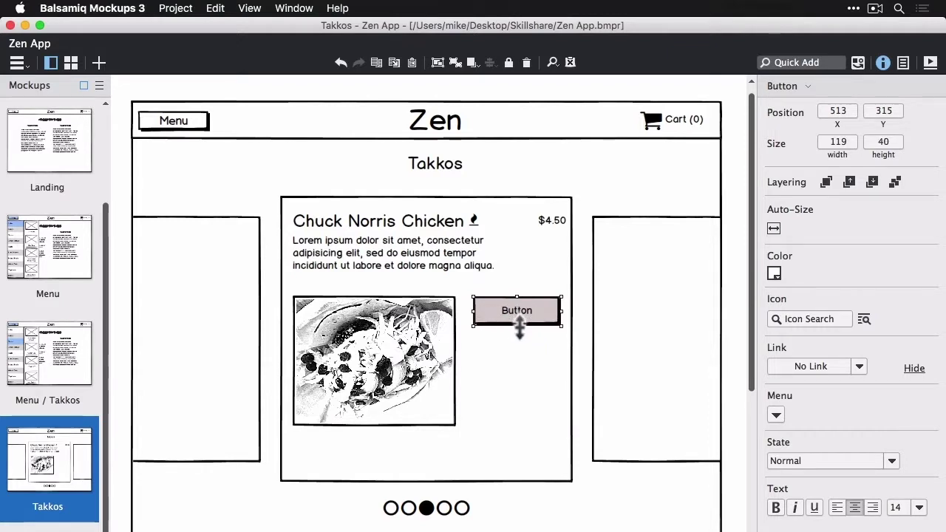
double_click(518, 324)
text(Modify)
key(Return)
click(477, 359)
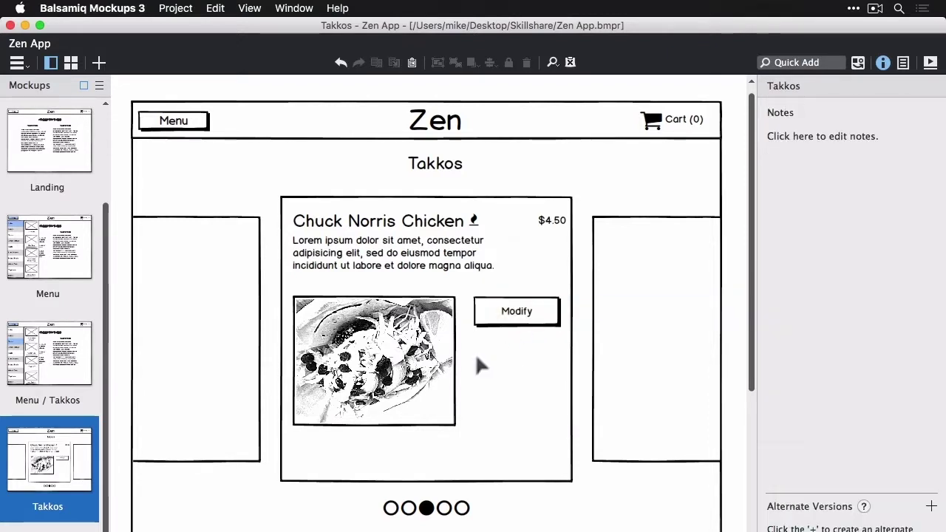
Add two small blank-label buttons side by side for the quantity stepper
text(button)
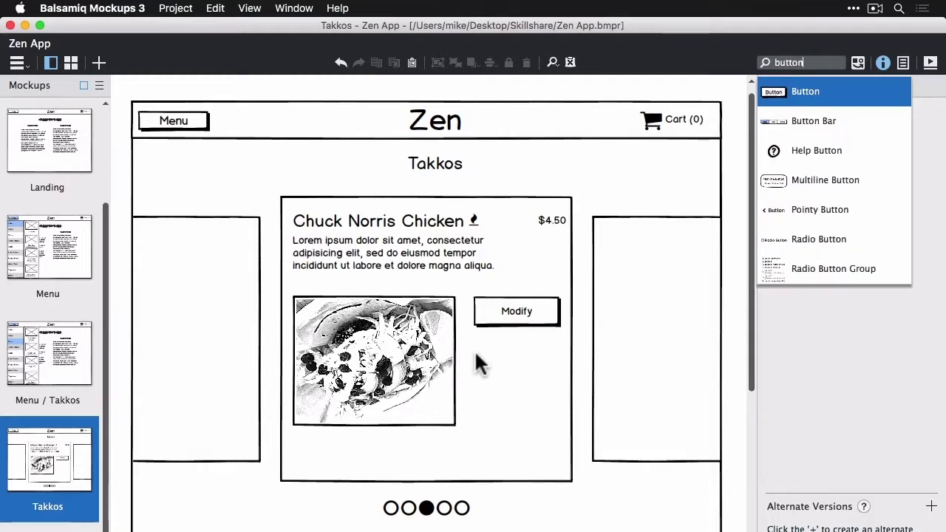
key(Return)
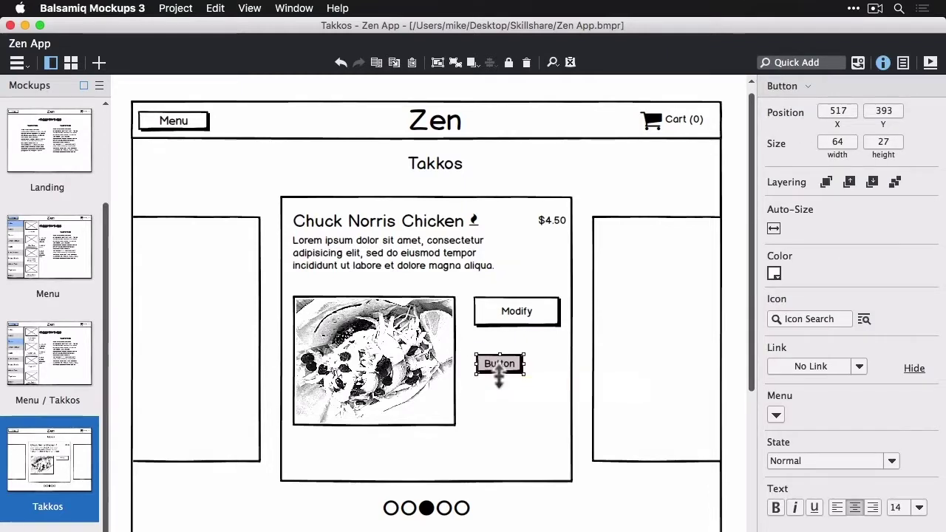
mouse_move(499, 377)
mouse_down()
mouse_move(500, 388)
mouse_move(509, 373)
mouse_up()
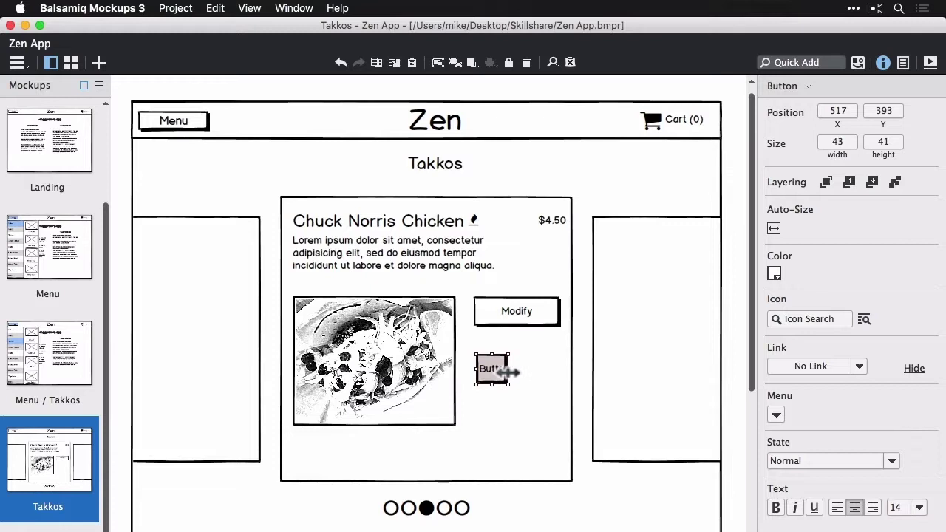
double_click(507, 375)
key(BackSpace)
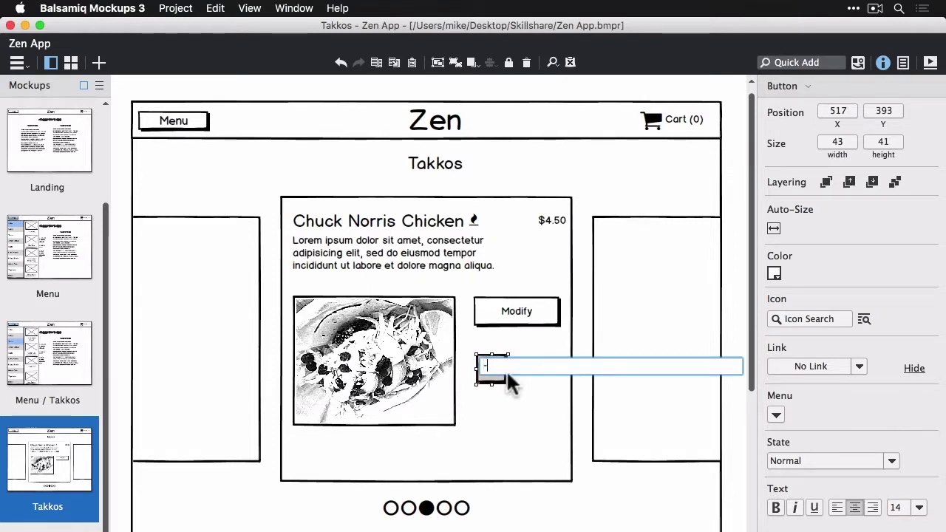
key(Return)
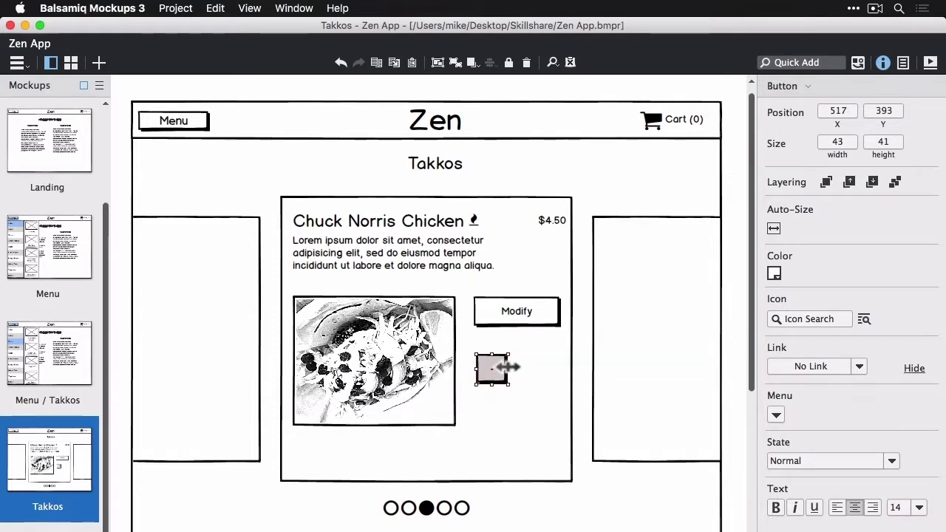
drag(489, 374, 544, 372)
double_click(542, 371)
key(Return)
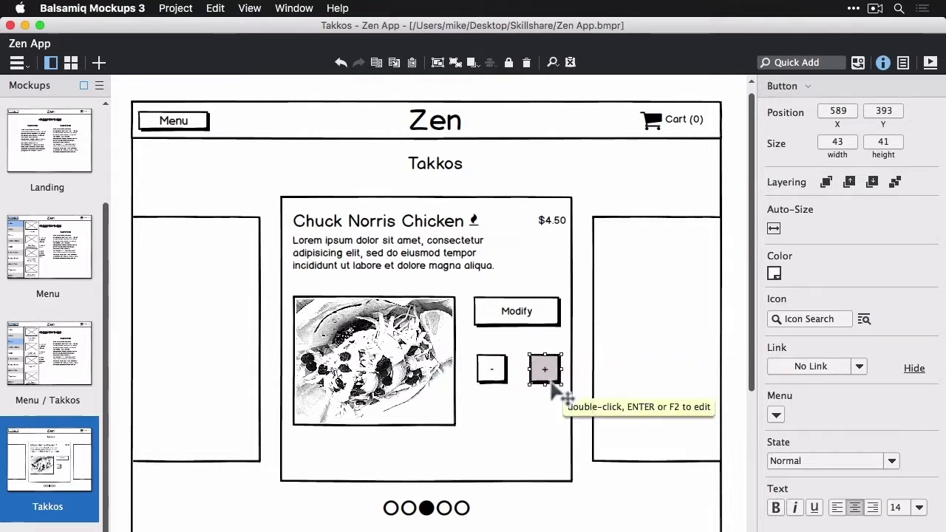
double_click(544, 368)
Give the stepper buttons a plus icon and a minus icon
click(797, 319)
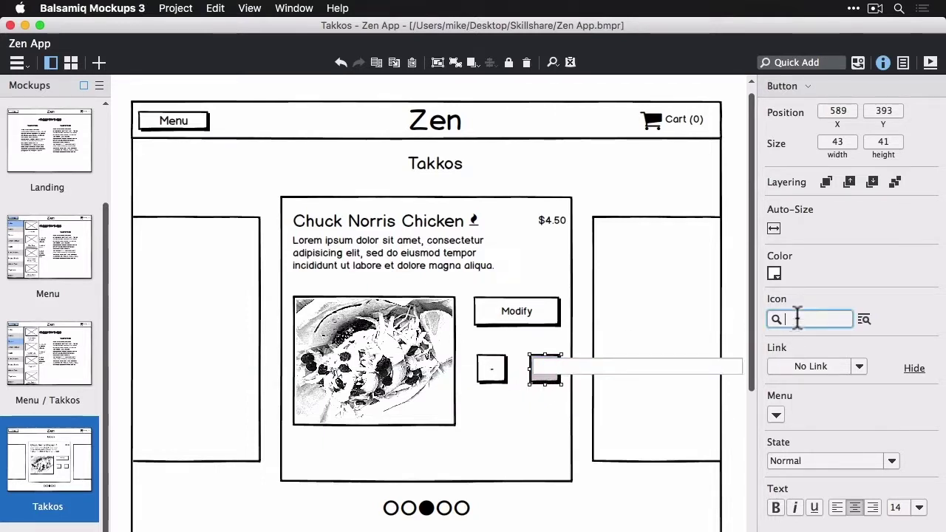
text(plu)
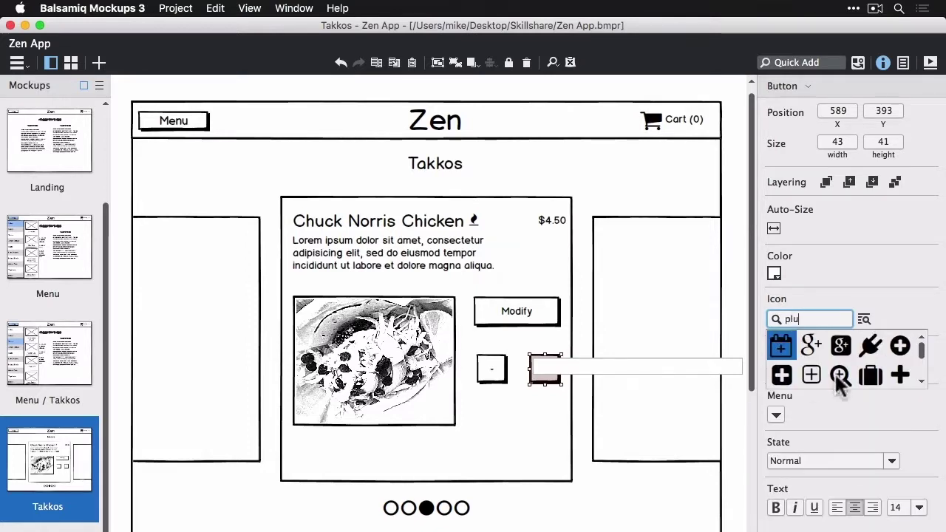
click(900, 375)
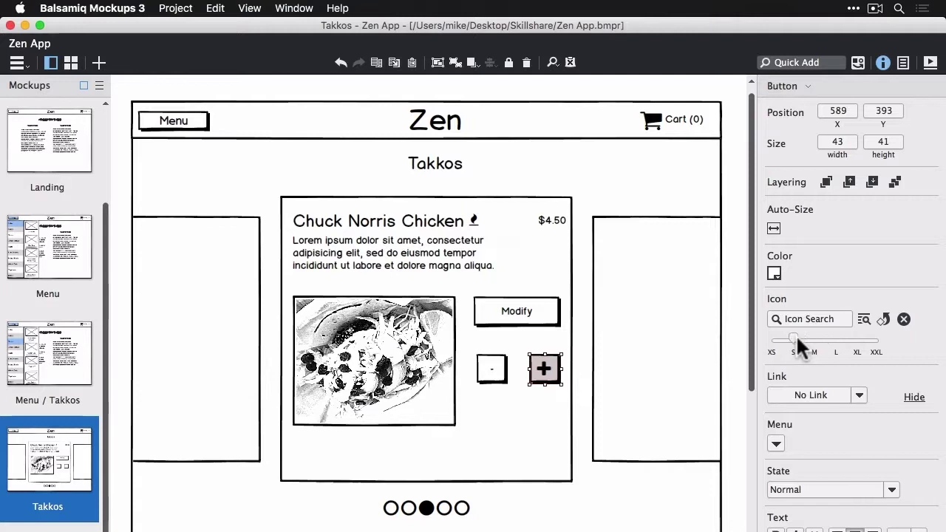
click(492, 369)
click(795, 366)
click(808, 318)
text(minus)
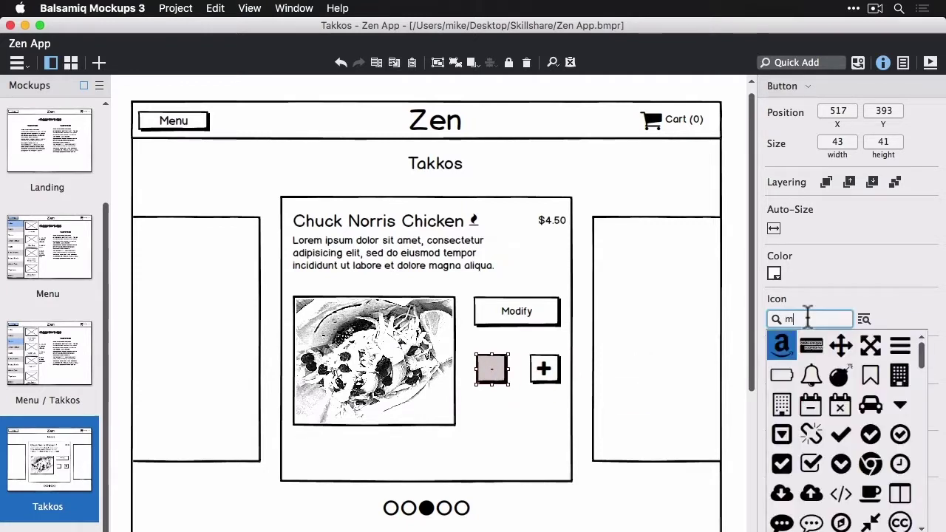
click(782, 374)
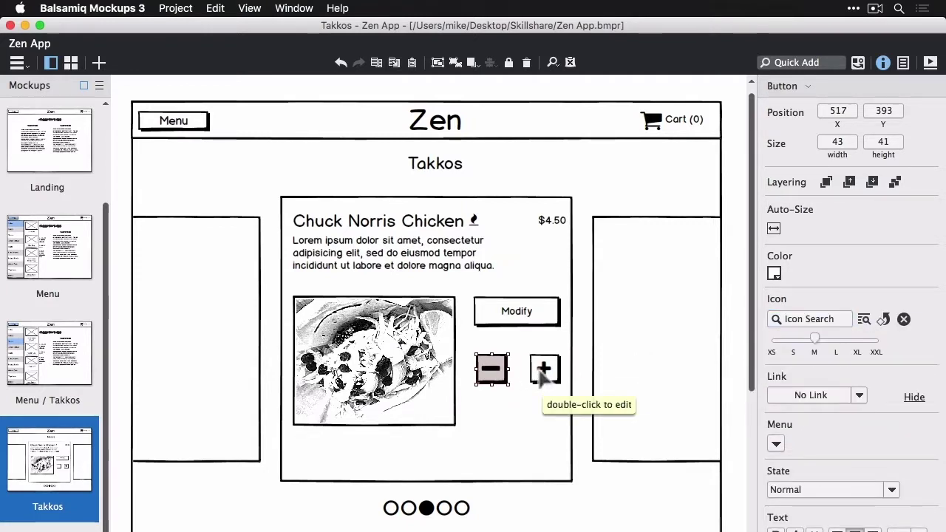
Size the minus/plus pair to 98x35 and add a text area showing 1 between them
shift+click(545, 377)
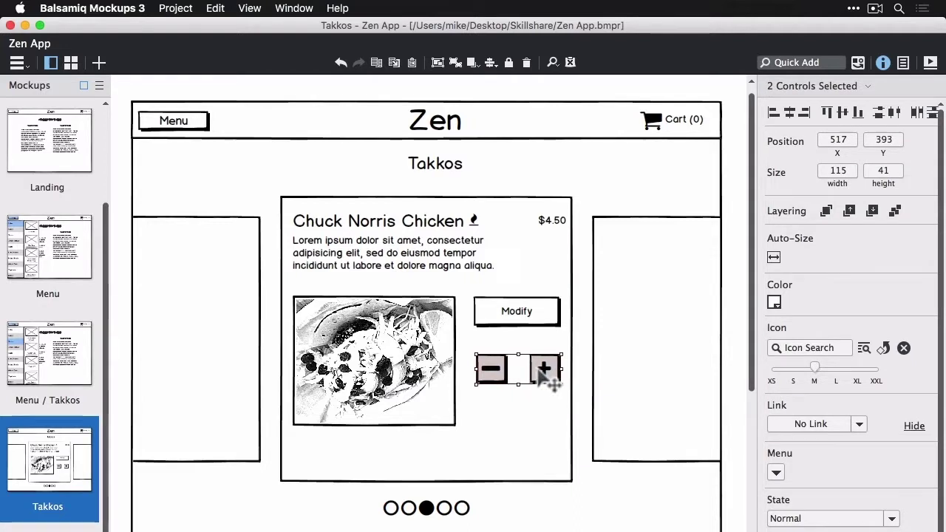
mouse_move(544, 377)
mouse_down()
mouse_move(541, 369)
mouse_move(549, 369)
mouse_up()
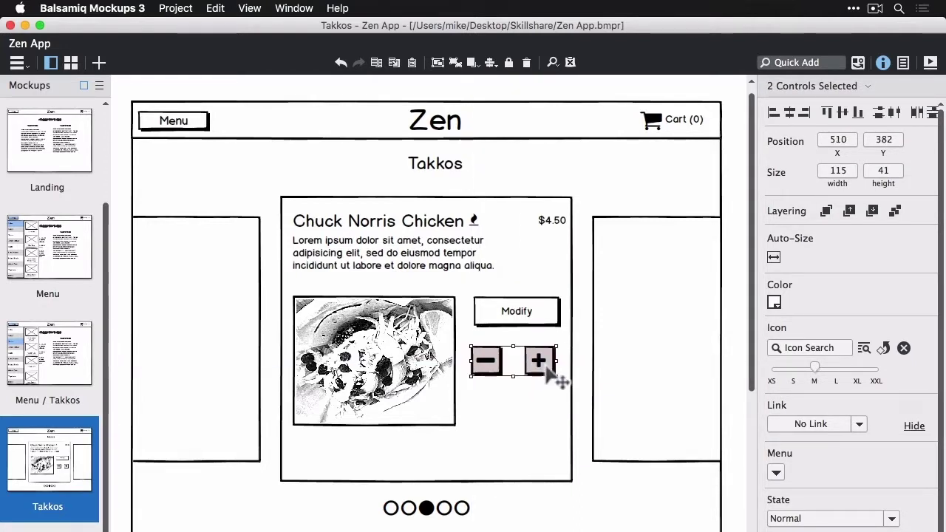
drag(557, 376, 544, 372)
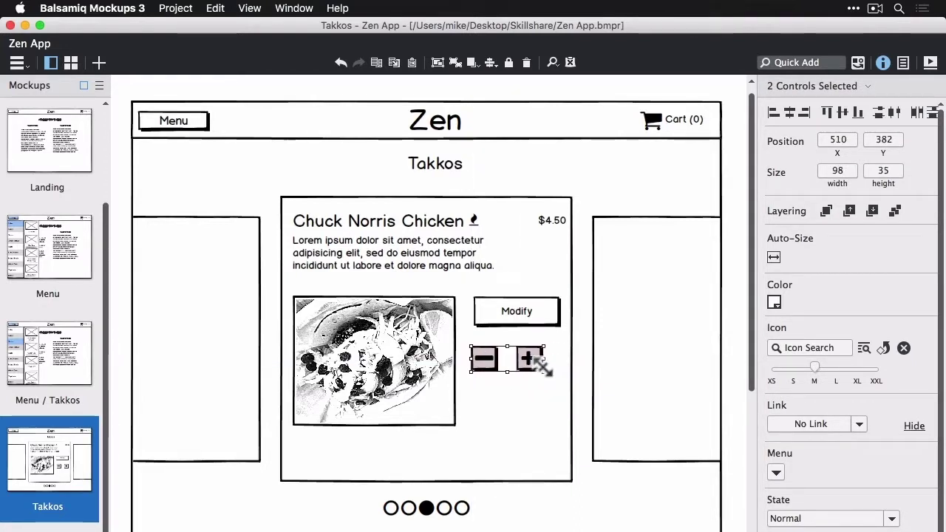
text(text area)
key(Return)
double_click(514, 353)
text(1)
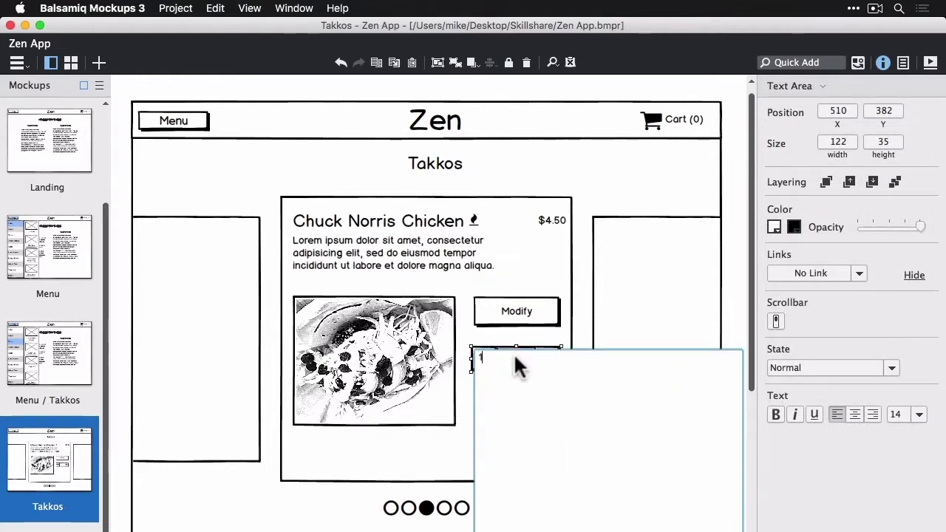
key(super+Return)
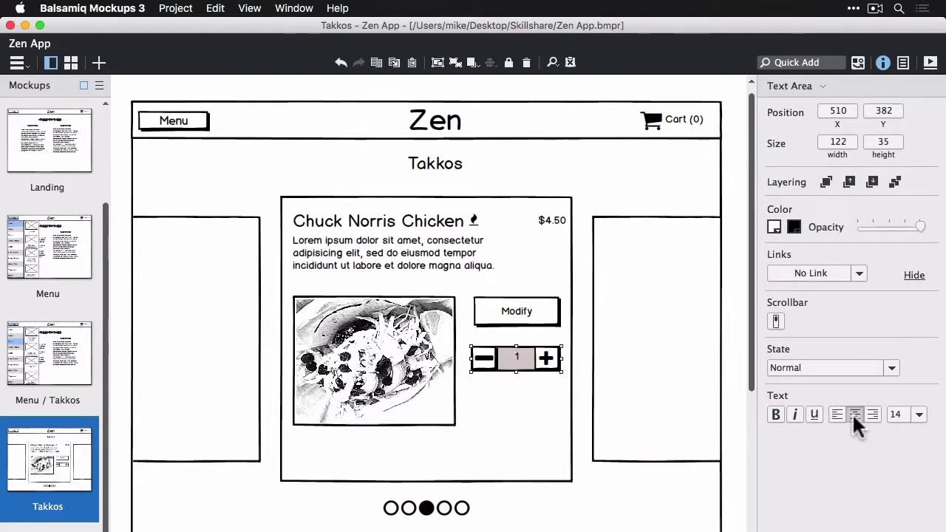
Set the quantity value's font size to 16
click(916, 414)
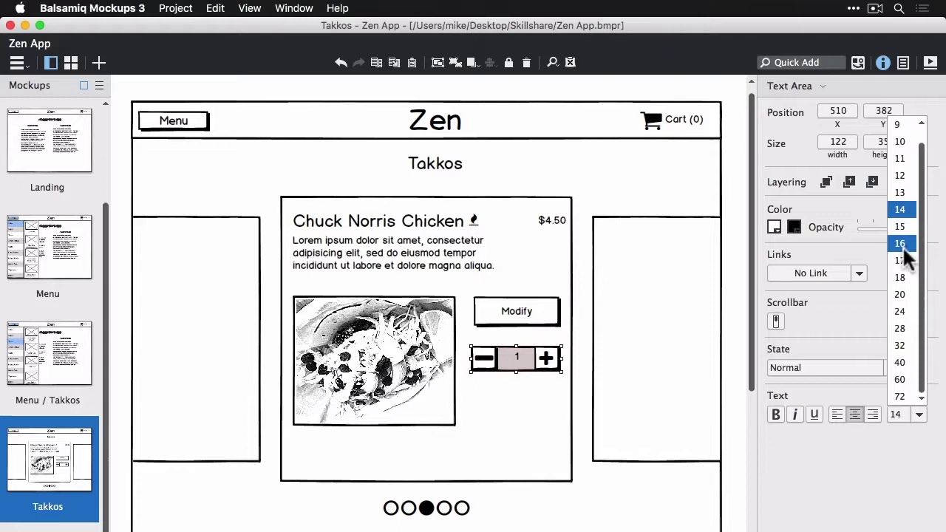
click(901, 244)
click(581, 383)
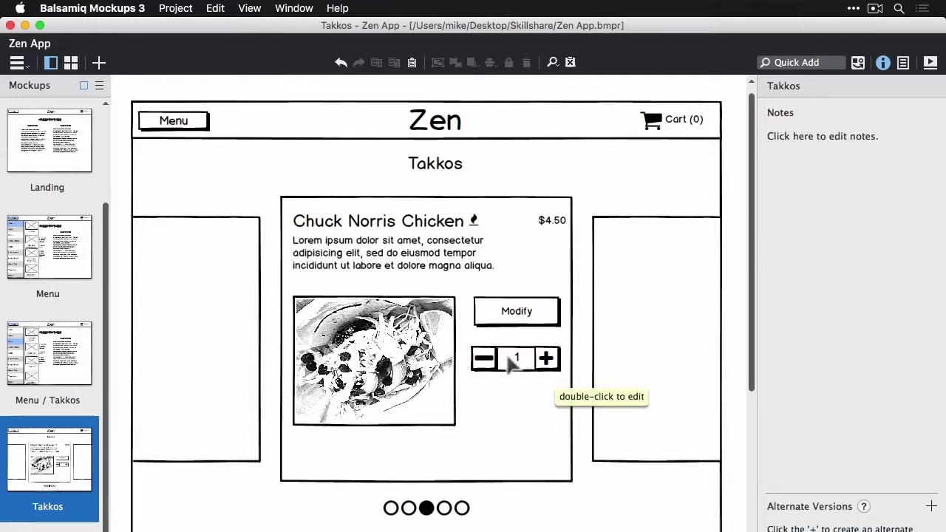
click(496, 367)
Copy the Modify button below the stepper, relabel it 'Order' and set its state to Selected
click(517, 318)
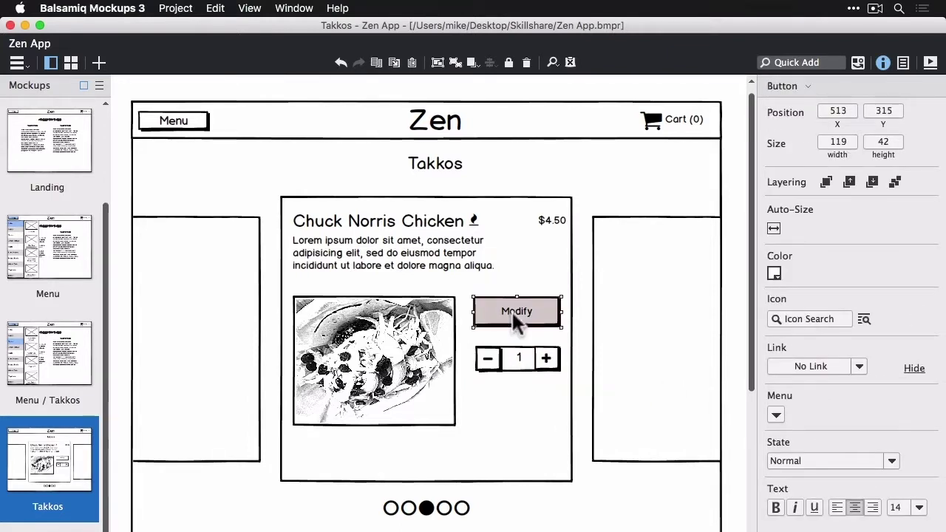
drag(517, 323, 508, 411)
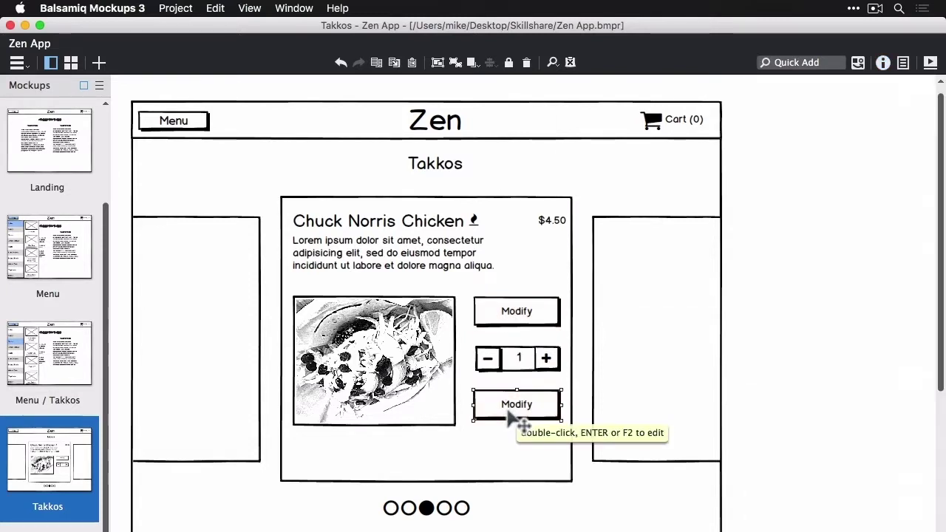
double_click(510, 401)
text(Order)
key(Return)
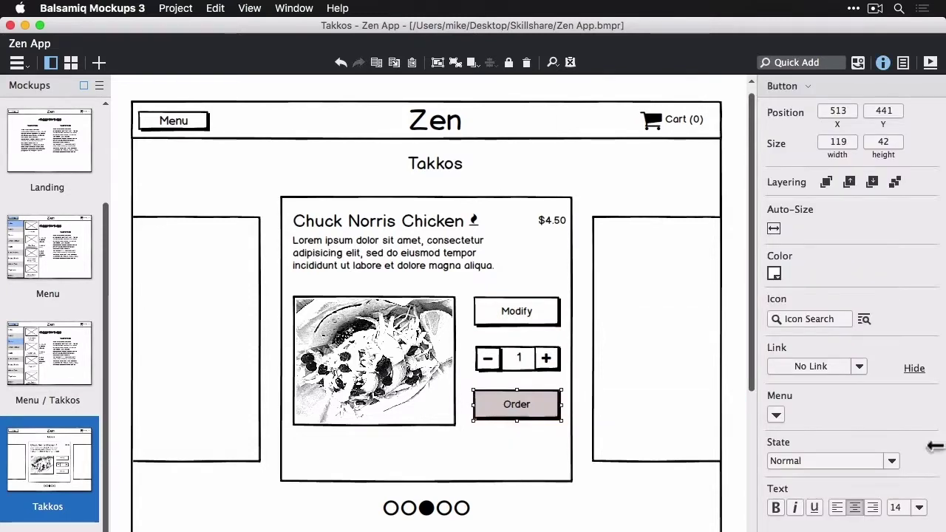
click(813, 460)
click(811, 497)
key(Escape)
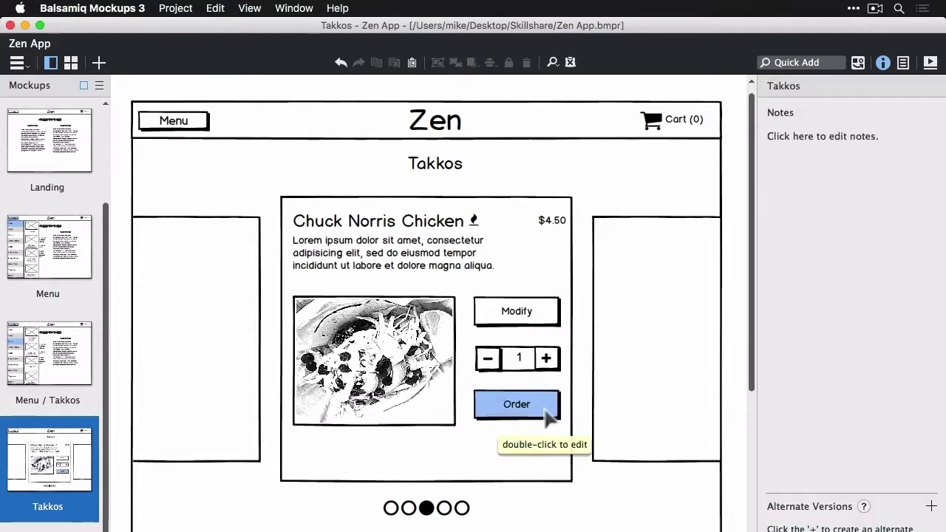
click(484, 317)
Clone the Takkos mockup and name the copy 'Takkos Modify'
right_click(59, 473)
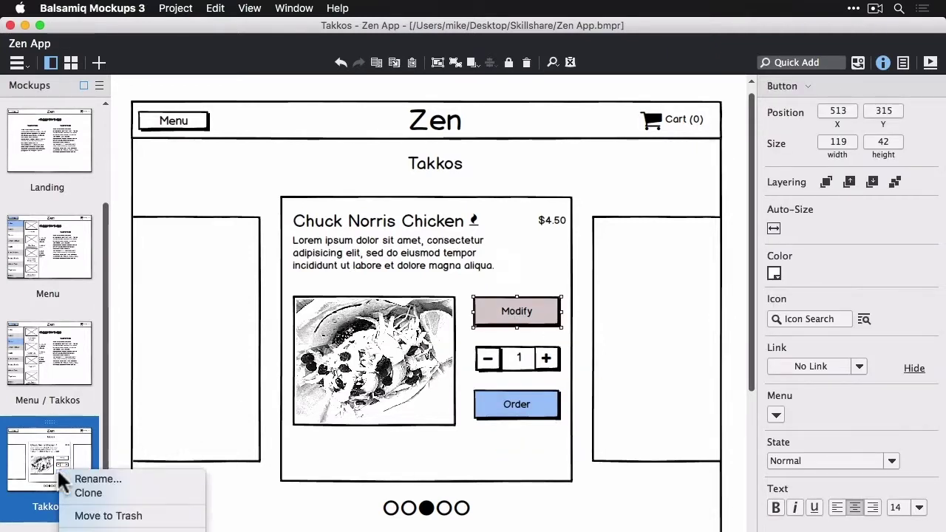
click(86, 494)
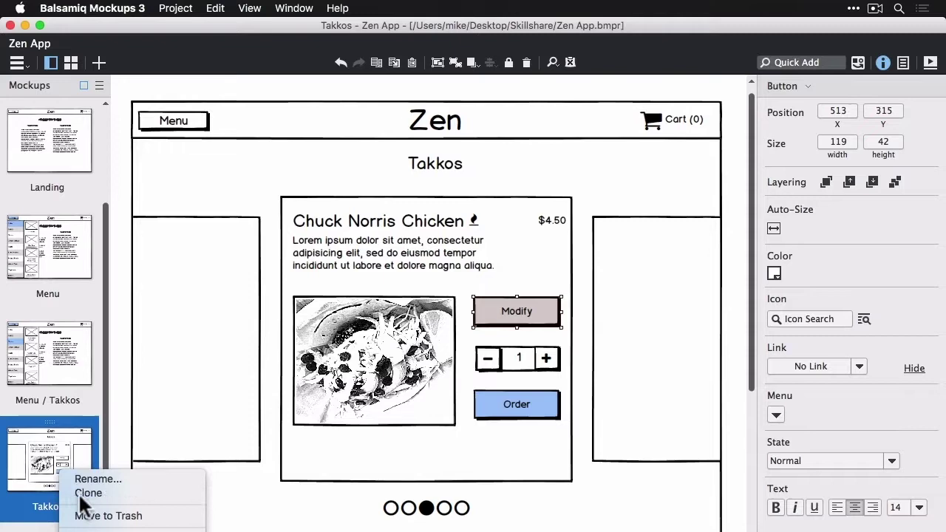
double_click(63, 513)
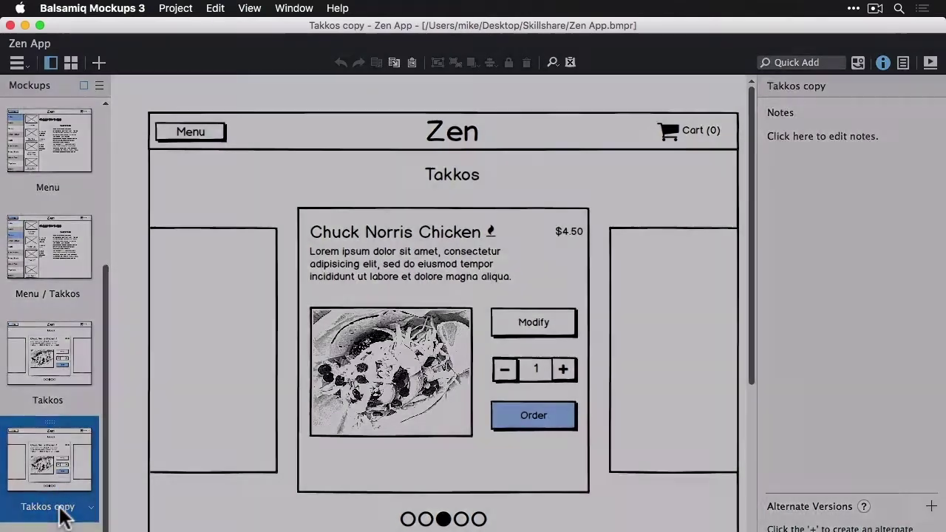
text(0)
key(BackSpace)
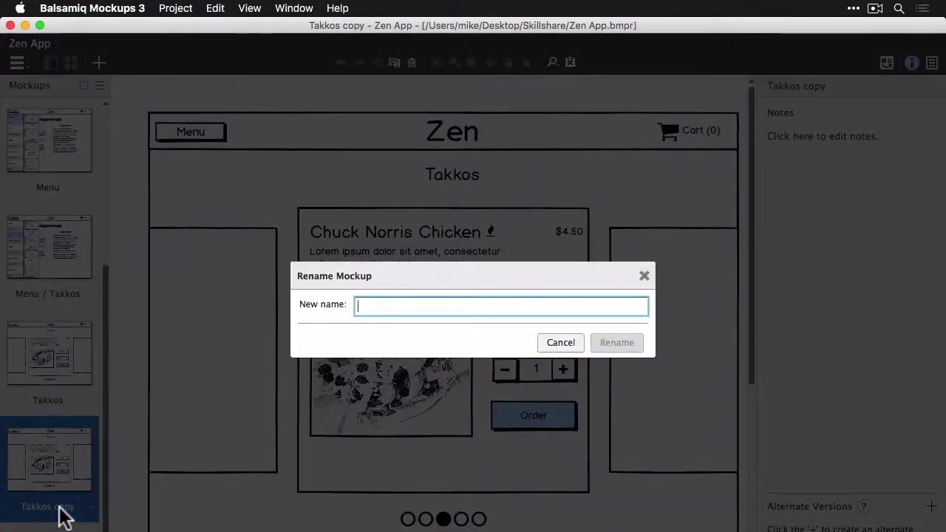
text(Takkos Modify)
key(Return)
Delete the description, photo and stepper, and move Modify and Order to the card's bottom
click(534, 323)
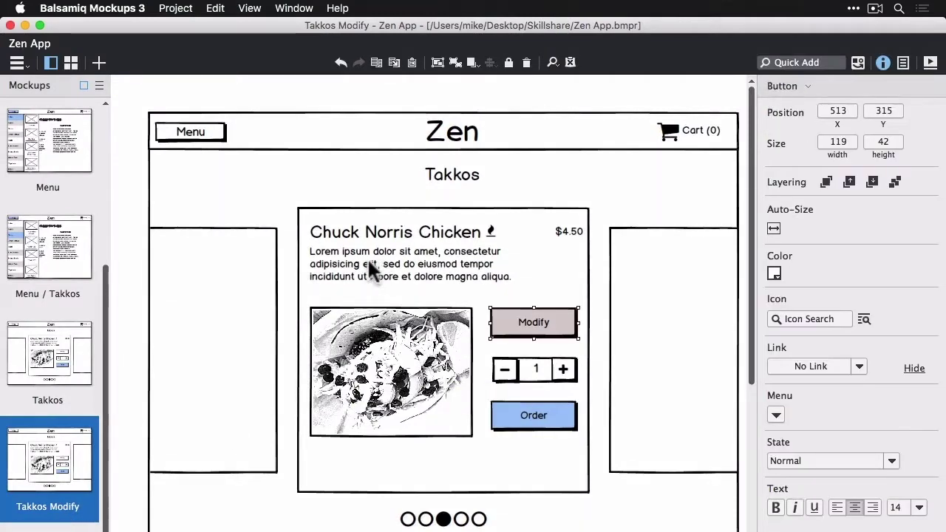
click(372, 267)
shift+click(471, 333)
shift+click(539, 323)
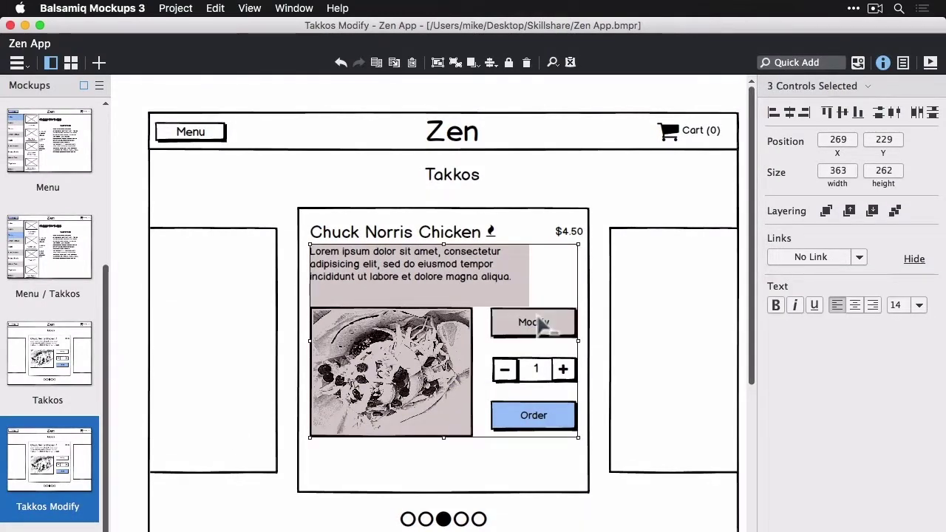
shift+click(539, 323)
key(Delete)
drag(602, 348, 437, 390)
key(Delete)
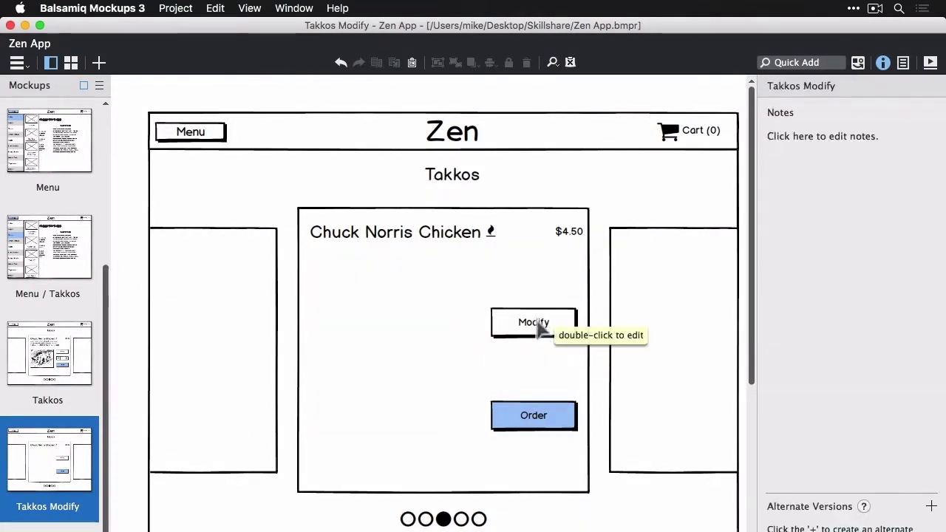
drag(539, 329, 384, 471)
drag(499, 432, 533, 459)
key(Escape)
Add a Button Bar under the chicken title, widen it across the card, and label it Hold, On the Side, Substitute
text(button)
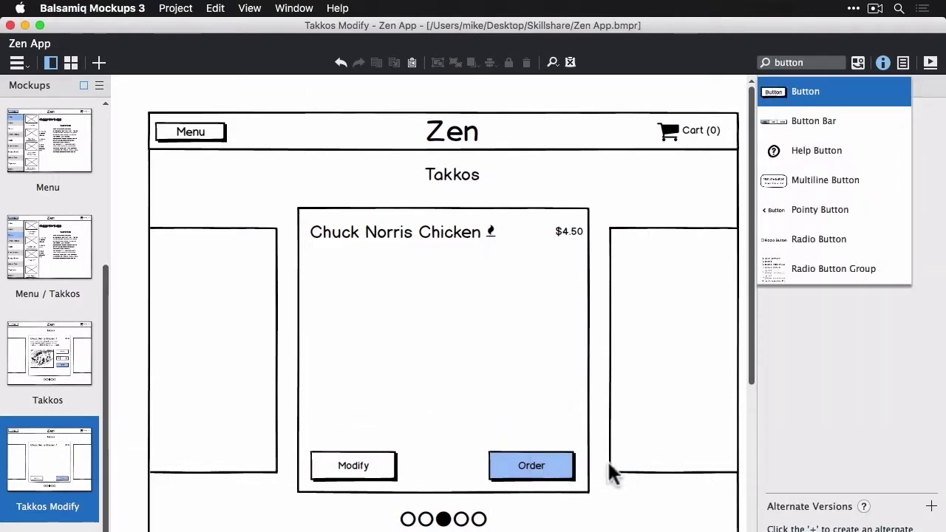
click(813, 122)
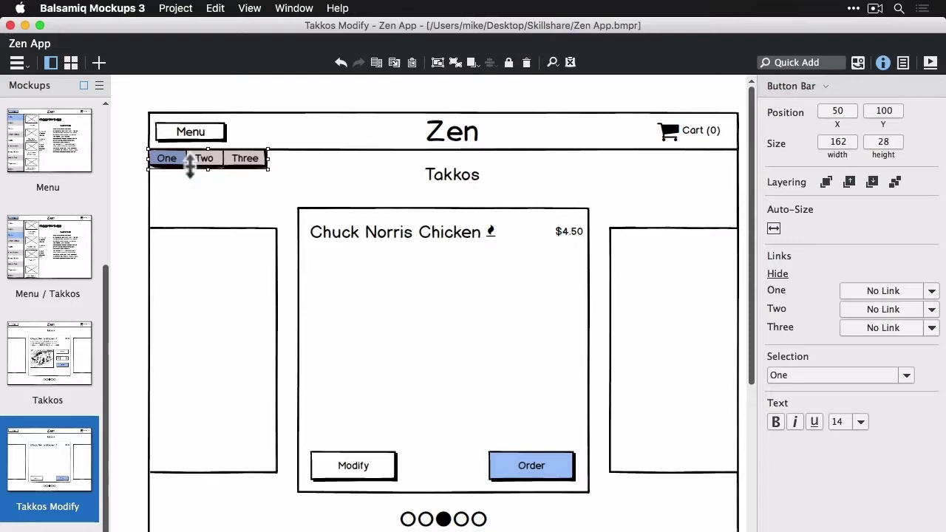
drag(190, 165, 367, 273)
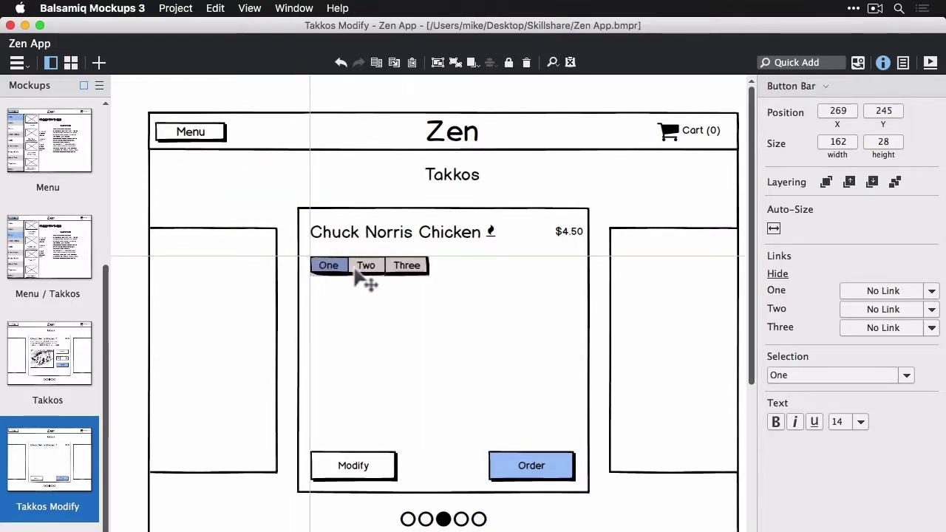
drag(433, 274, 584, 289)
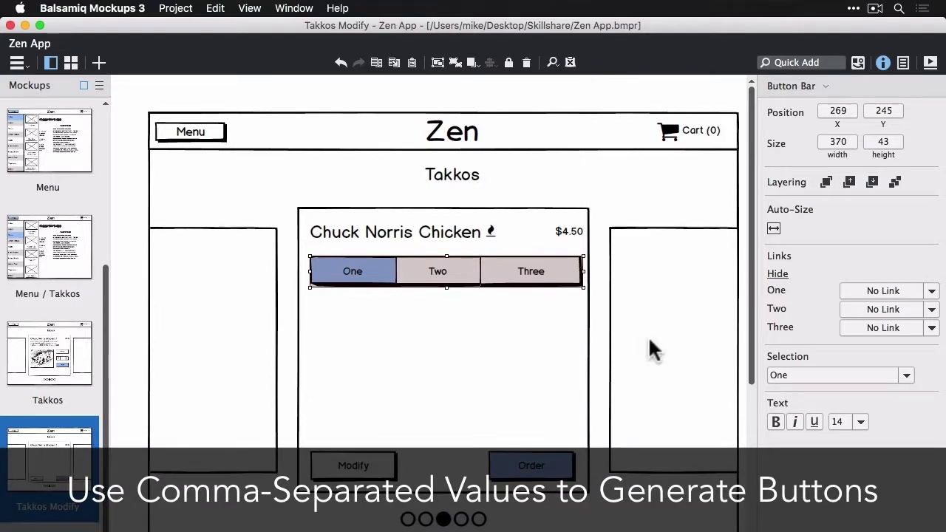
double_click(382, 275)
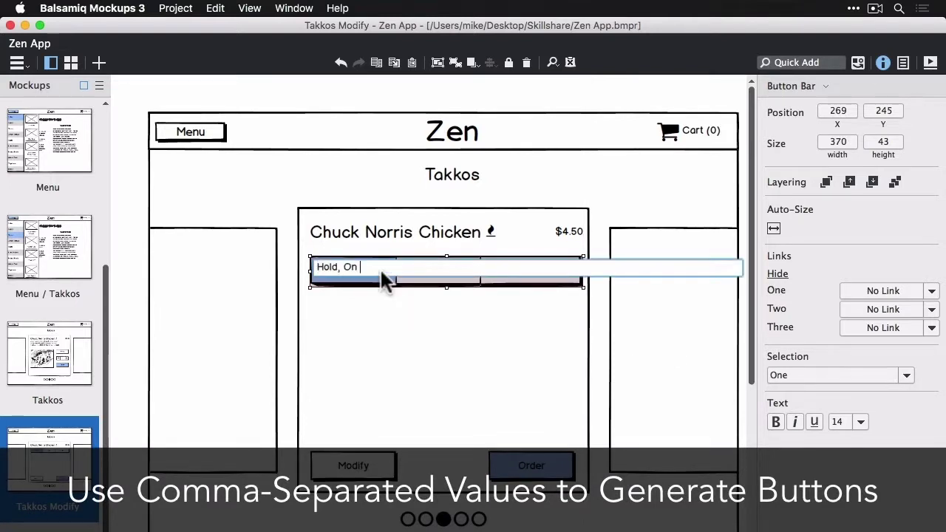
text(Hold, On the Side, Substitute)
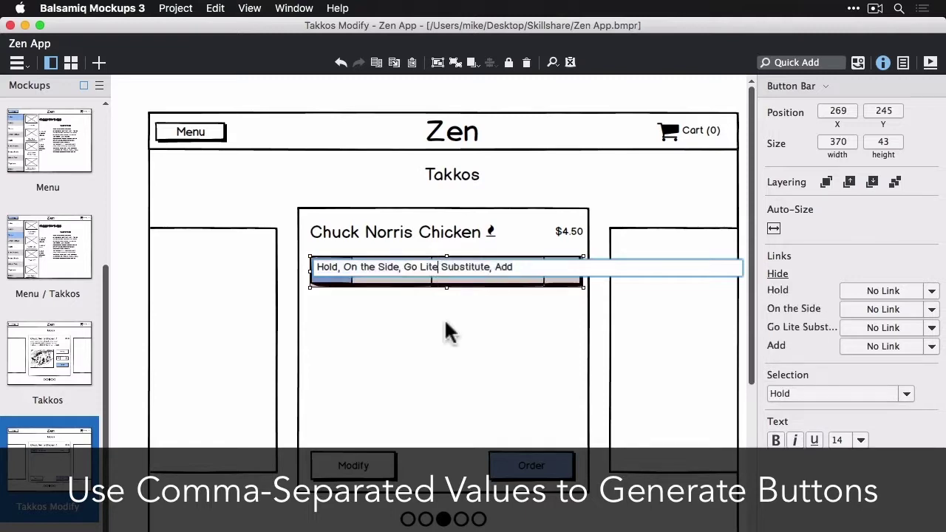
text(, Go Lite Substitute, Add)
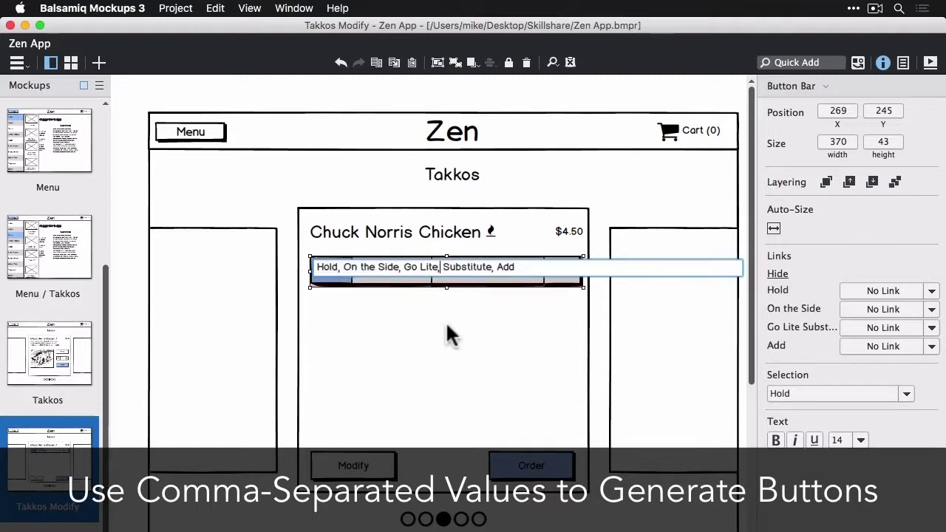
key(Return)
click(592, 335)
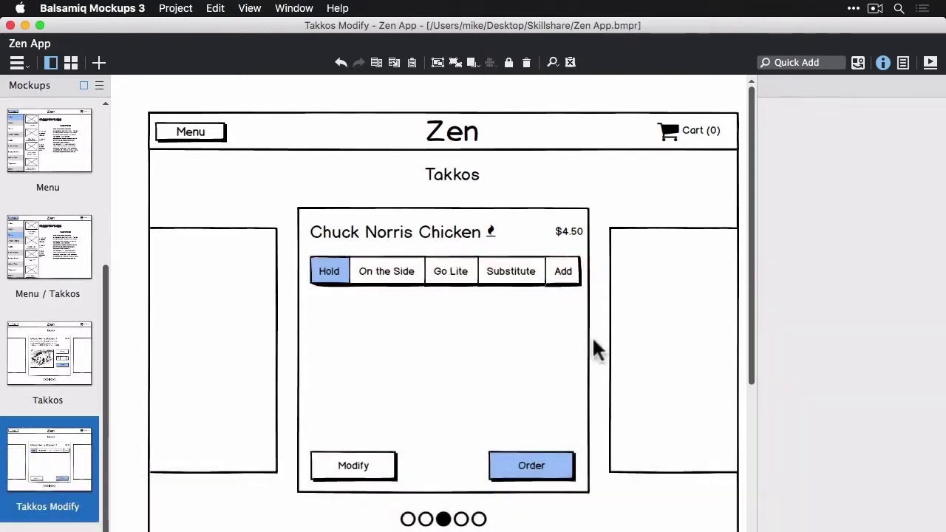
Add a widened checkbox group listing Cucumbers, Serano Peppers, Cilantro, Yellow Onion, Tortilla and Chicken
text(check)
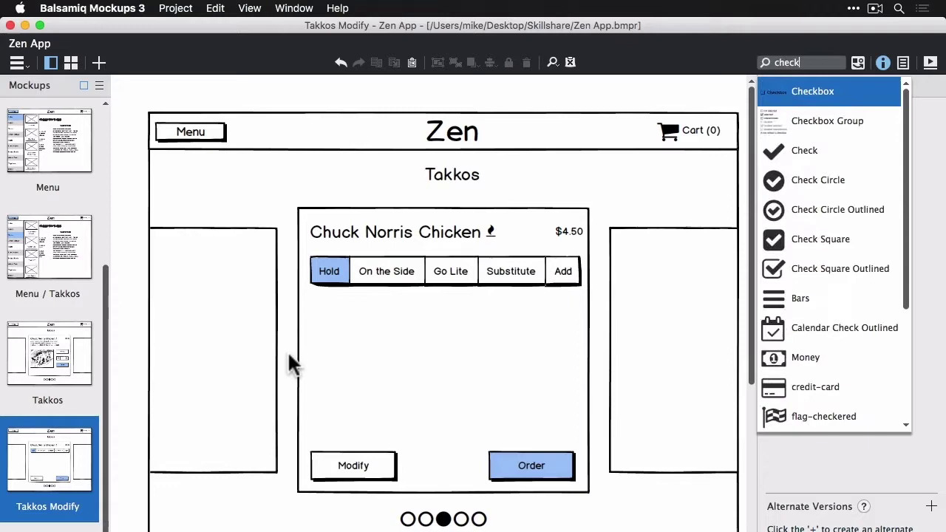
key(Return)
drag(235, 212, 400, 370)
double_click(400, 370)
click(399, 318)
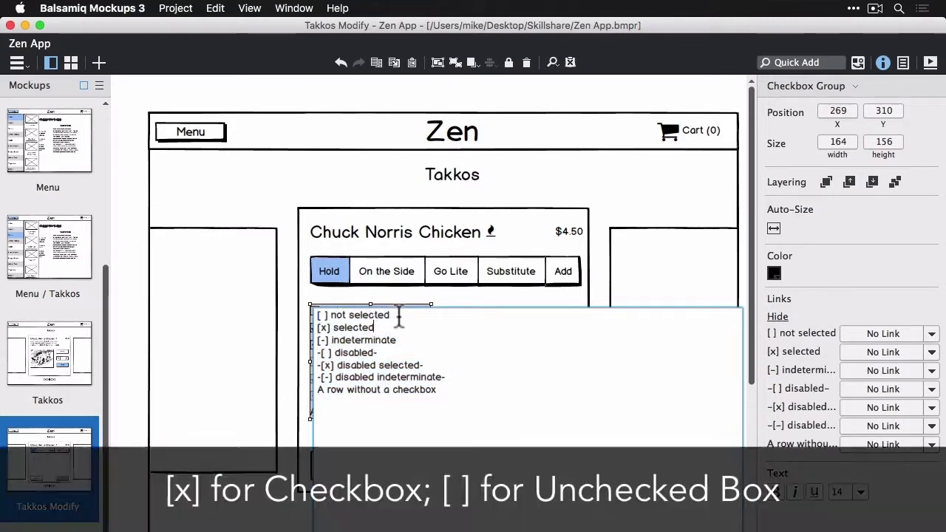
key(shift+Down)
key(shift+Down)
key(shift+Down)
key(shift+Down)
key(shift+Down)
key(shift+Down)
key(BackSpace)
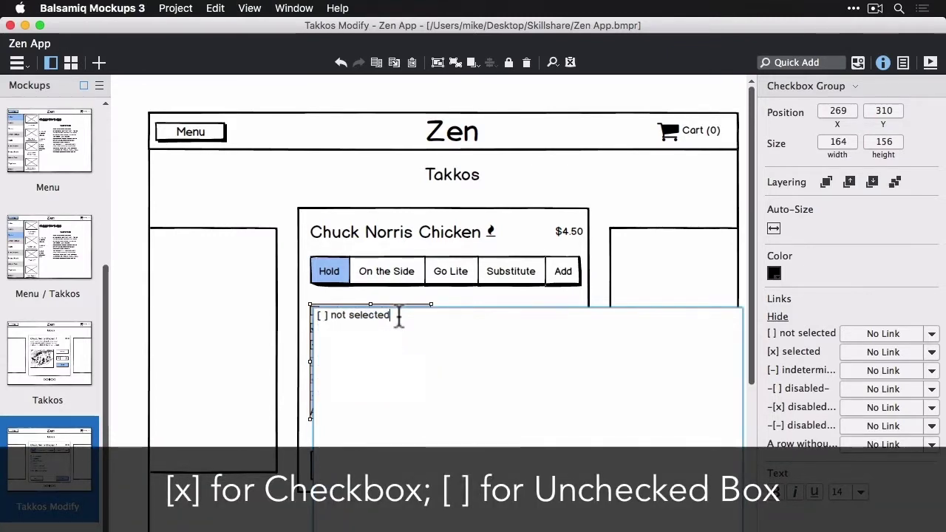
key(alt+shift+Left)
key(alt+shift+Left)
text(Cucu)
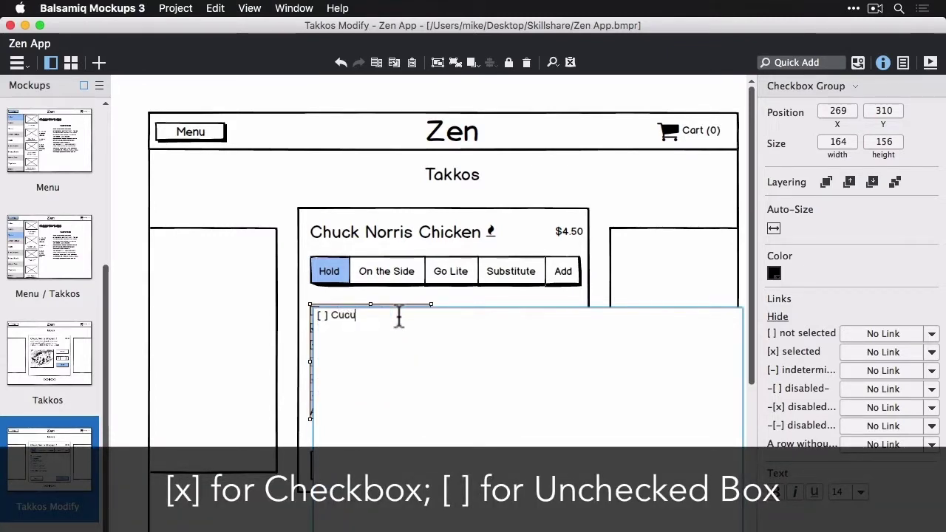
text(mbers [ ] Serano Peppers [ ] Cilantro [ ] Yellow Onion [ ] Tortilla [ ] Chicken)
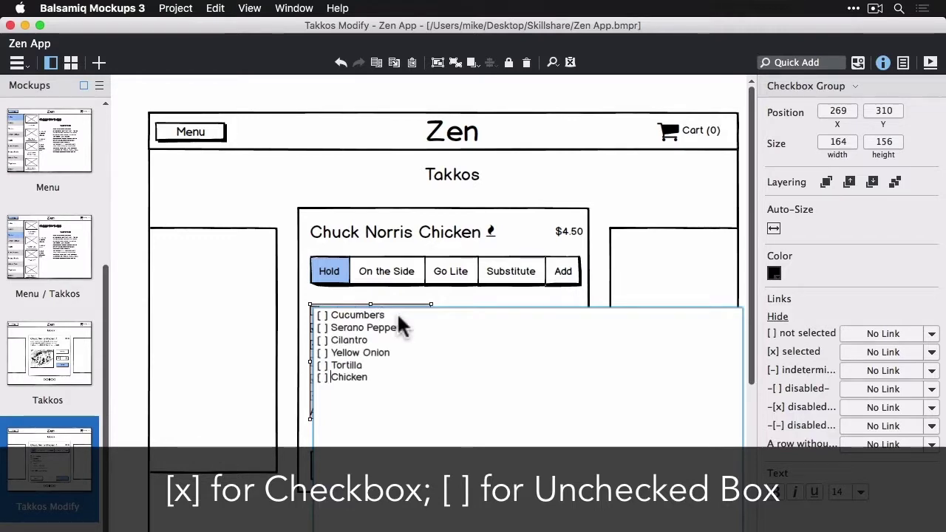
click(386, 440)
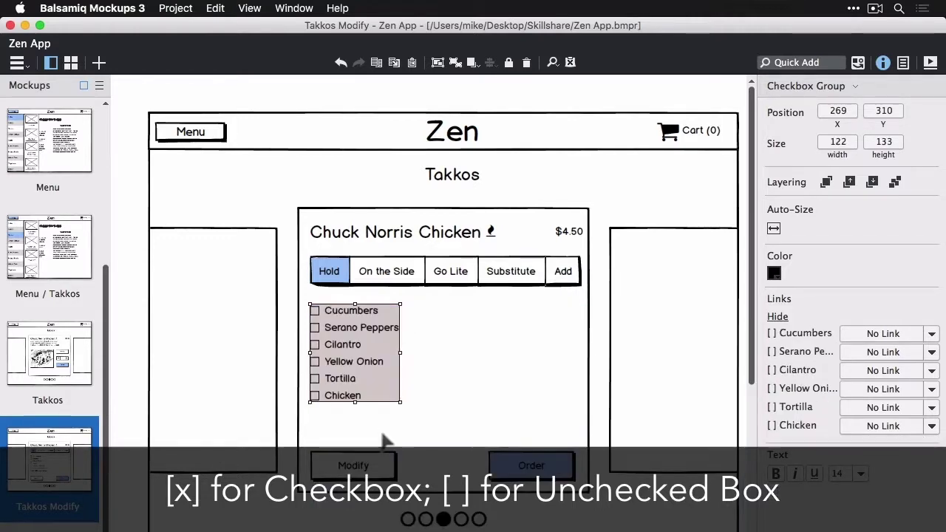
drag(401, 353, 581, 338)
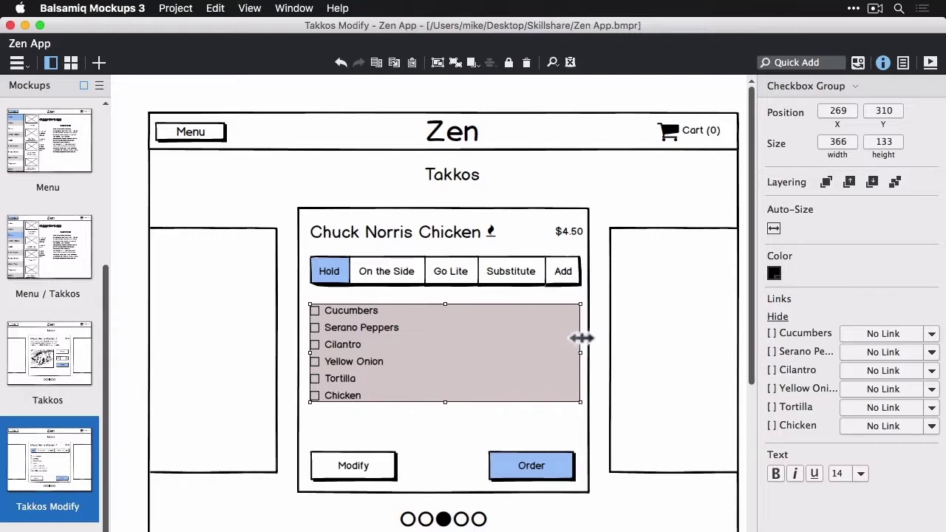
Relabel the card's bottom buttons Cancel and Done
double_click(342, 472)
text(Cancel)
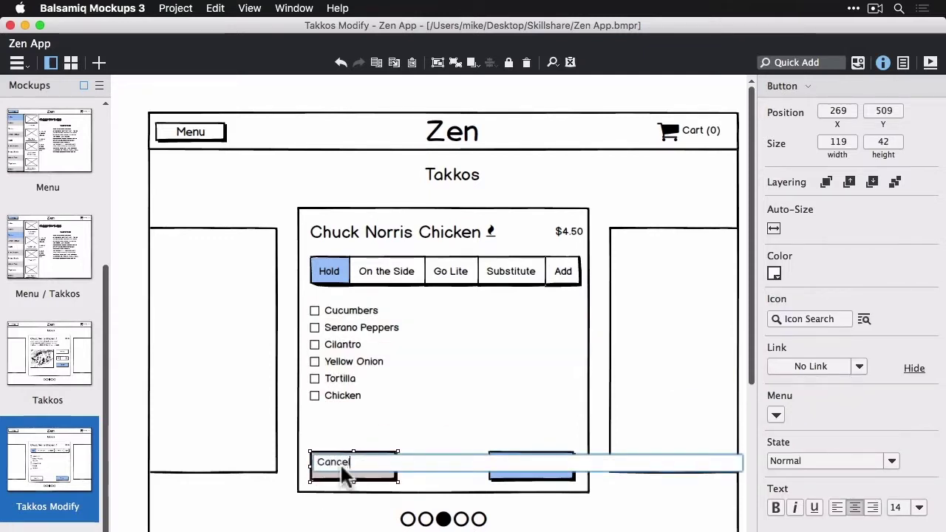
key(Return)
click(551, 477)
double_click(555, 479)
text(D)
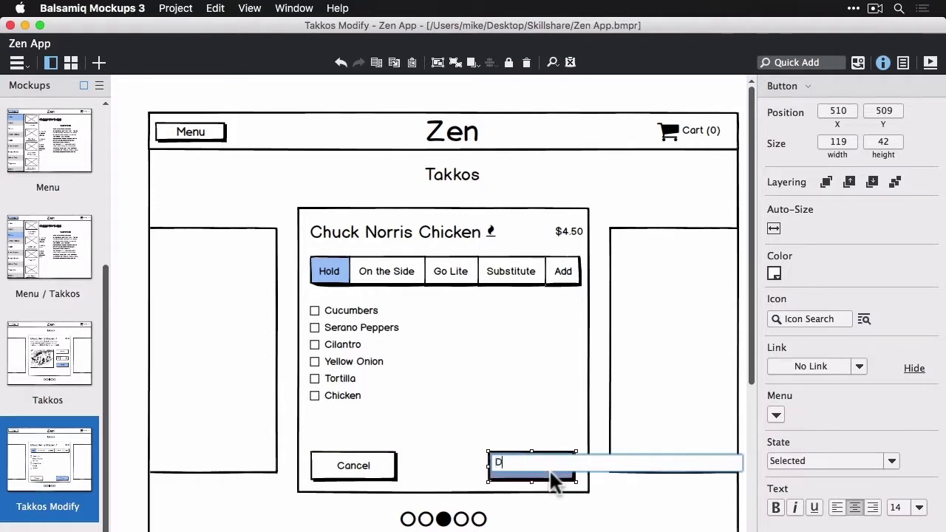
text(one)
key(Return)
key(Escape)
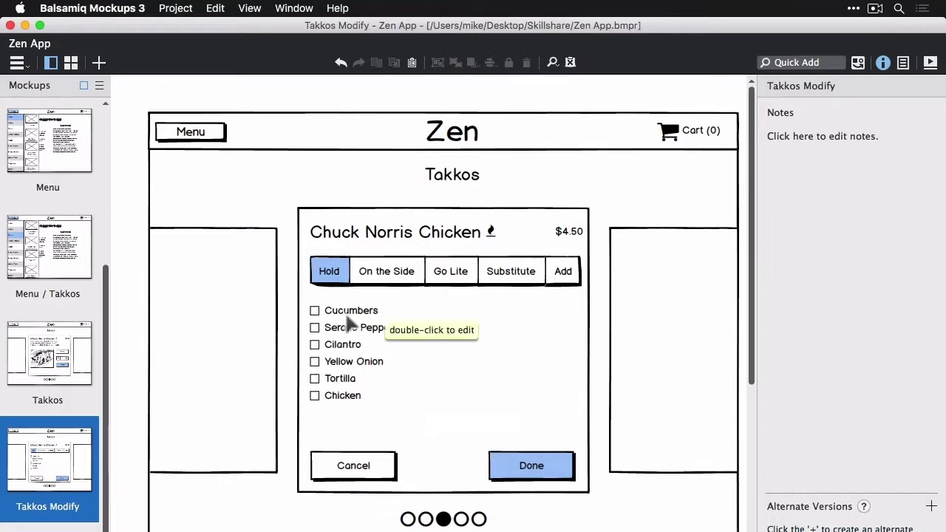
Nudge the option button bar up slightly, then return to the Takkos mockup
drag(383, 279, 380, 276)
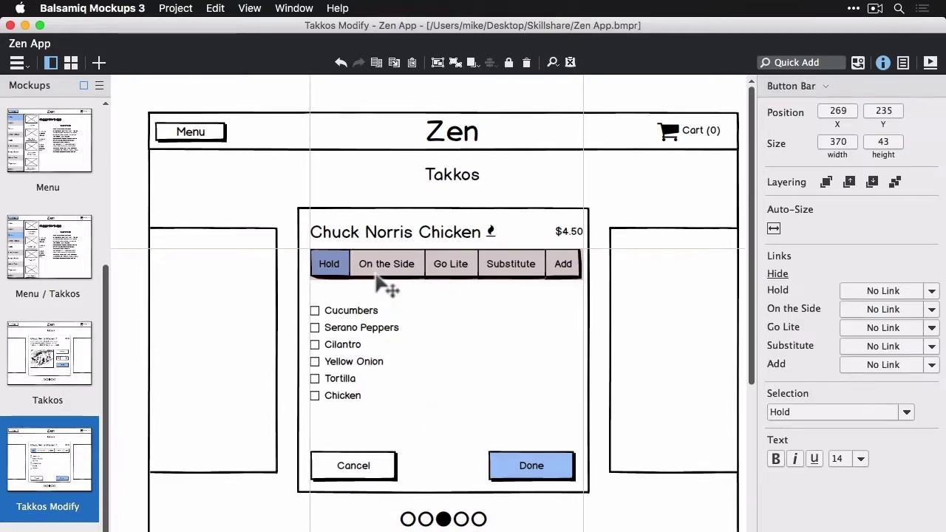
key(Escape)
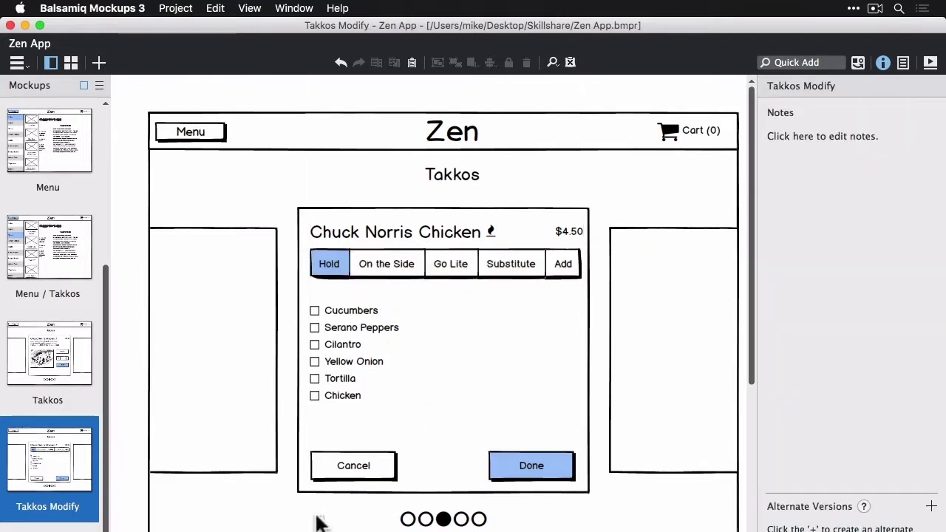
click(549, 473)
click(26, 361)
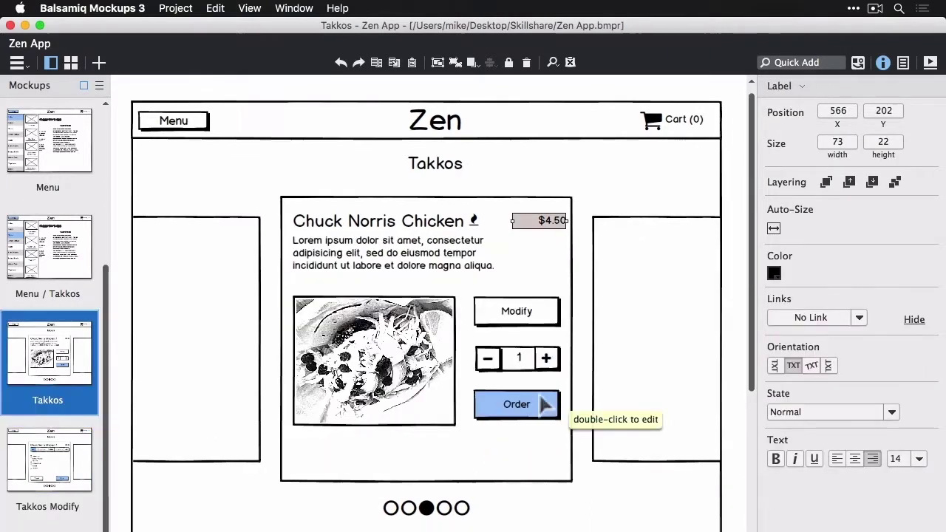
click(536, 407)
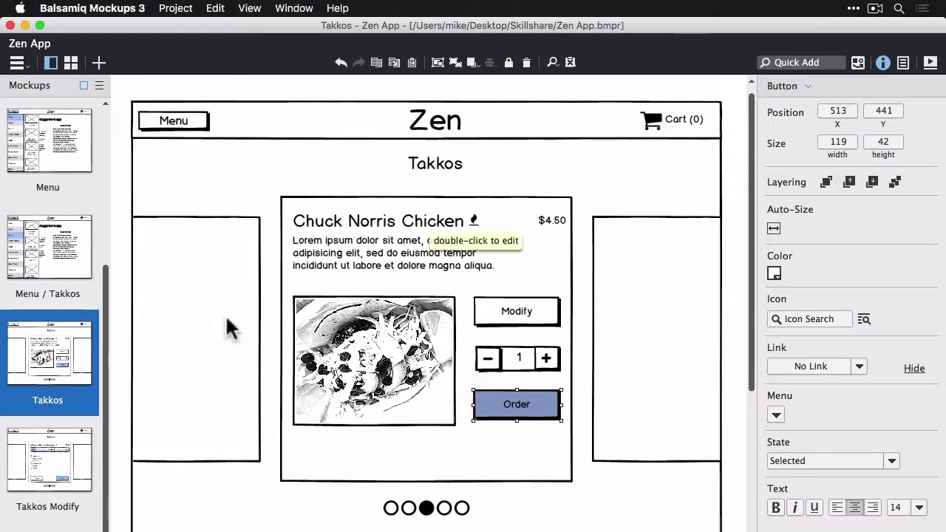
Clone the Takkos mockup, move the copy to the end, and rename it 'Takkos Added to Cart'
click(90, 400)
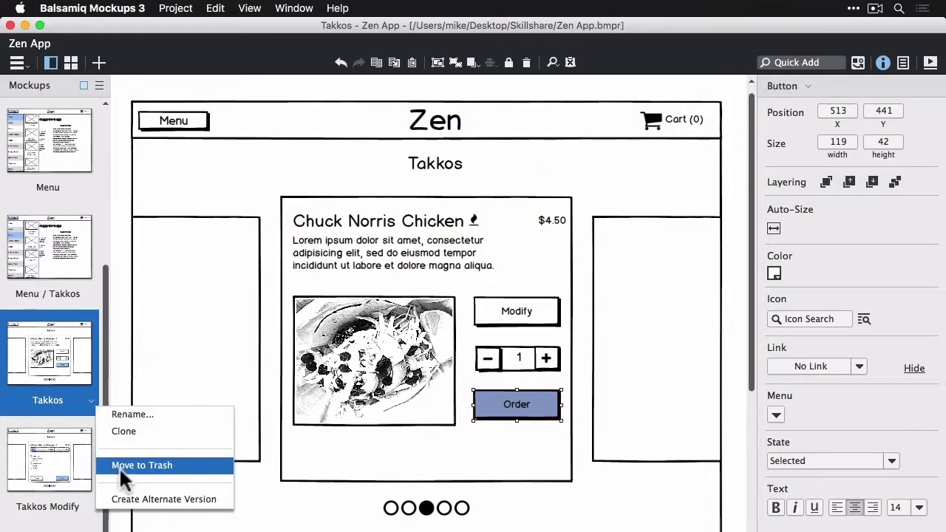
click(124, 432)
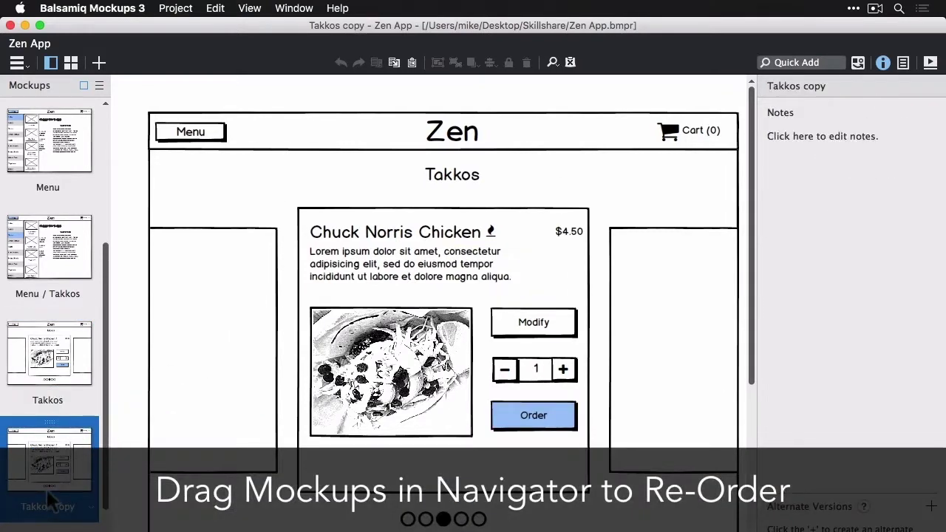
scroll(74, 337, down, 2)
drag(51, 314, 52, 526)
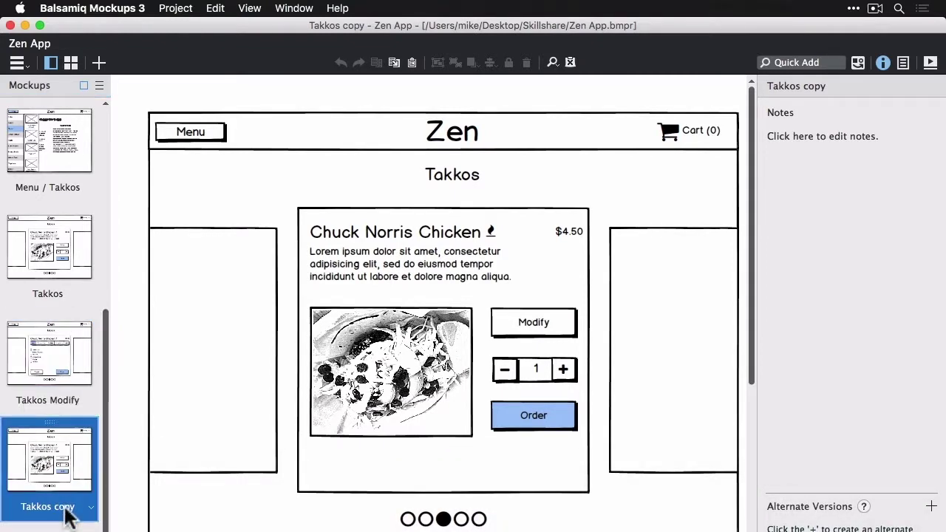
double_click(64, 511)
double_click(402, 306)
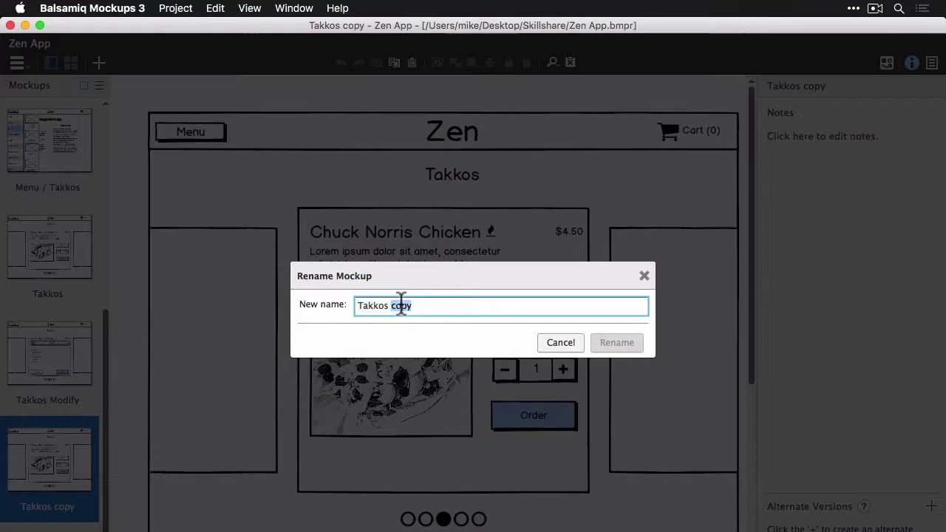
text(O)
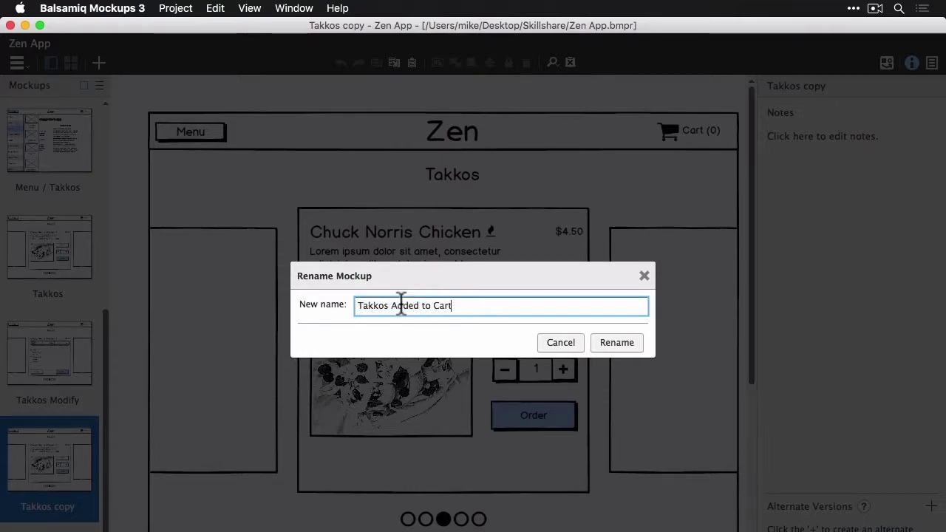
key(Return)
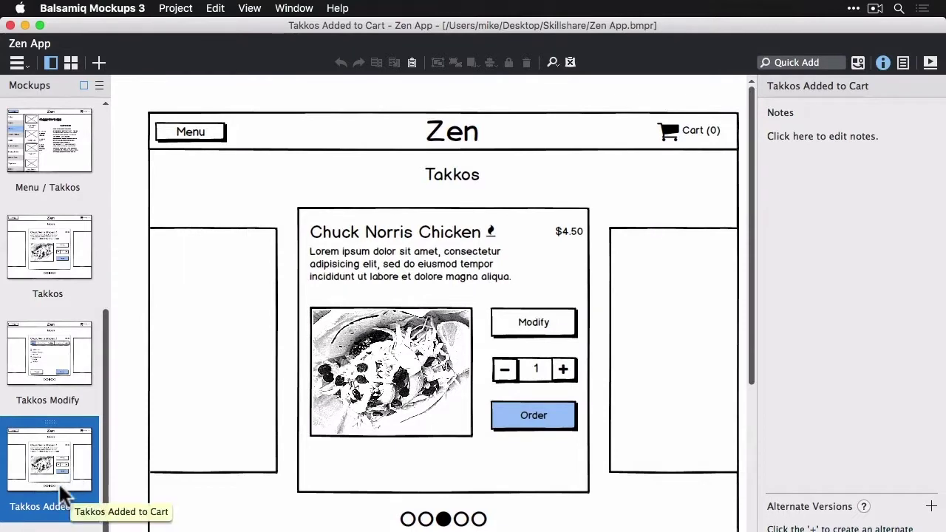
click(533, 416)
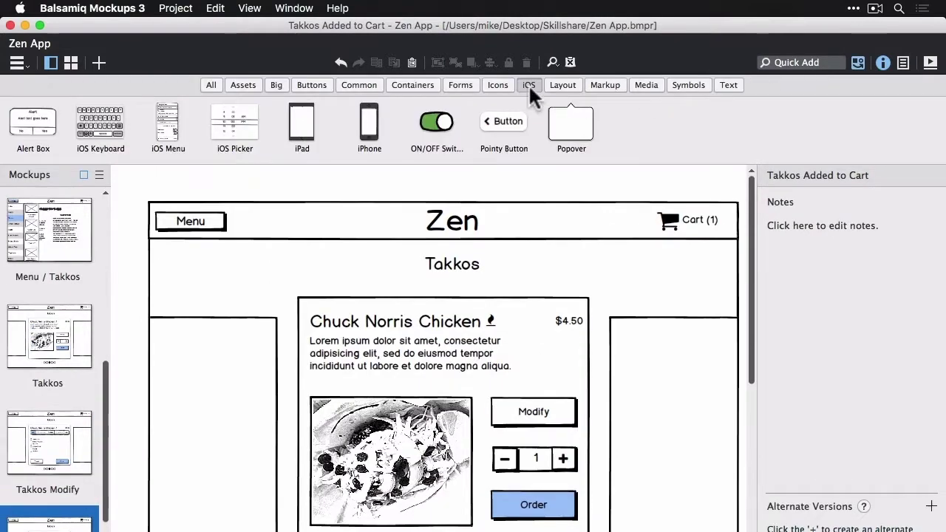
Place an iOS popover under Cart (1), enlarge it, and push its arrow to the far right
click(567, 127)
drag(567, 127, 570, 250)
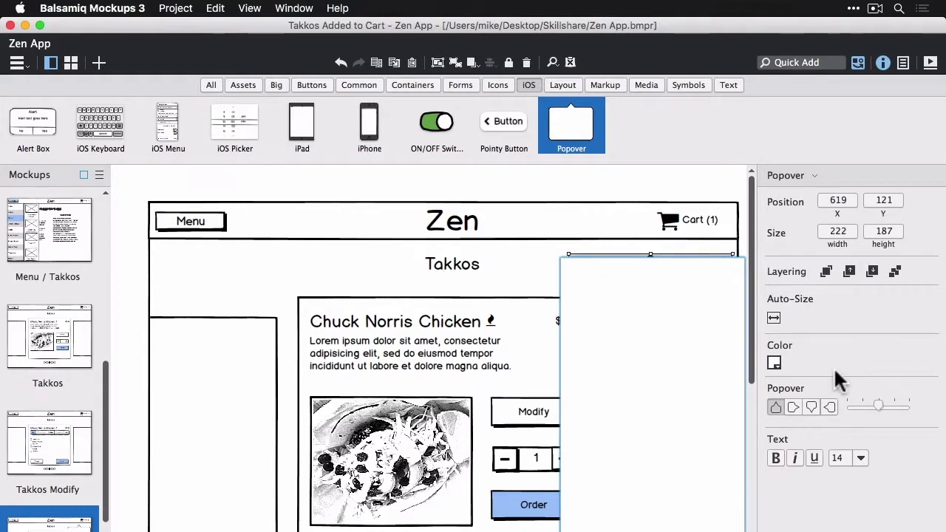
key(Escape)
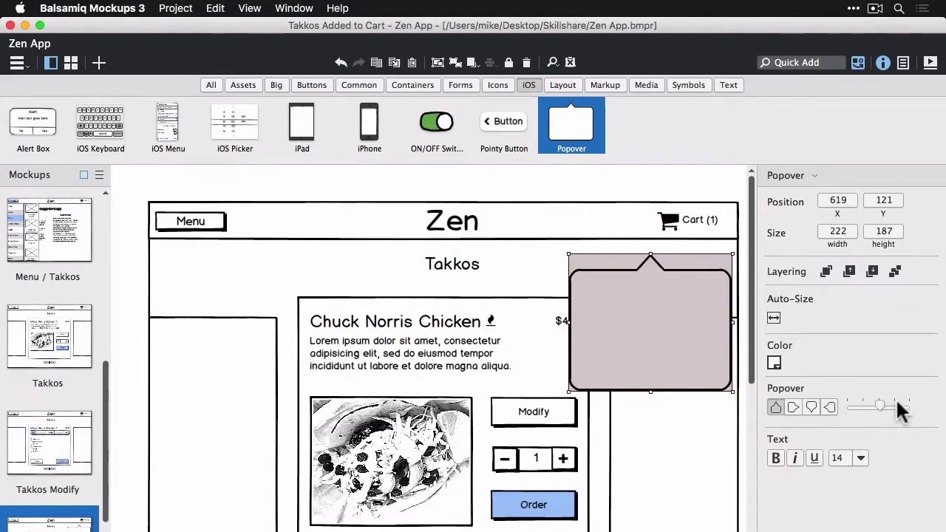
mouse_move(901, 411)
mouse_down()
mouse_move(912, 412)
mouse_move(895, 409)
mouse_up()
drag(617, 342, 595, 328)
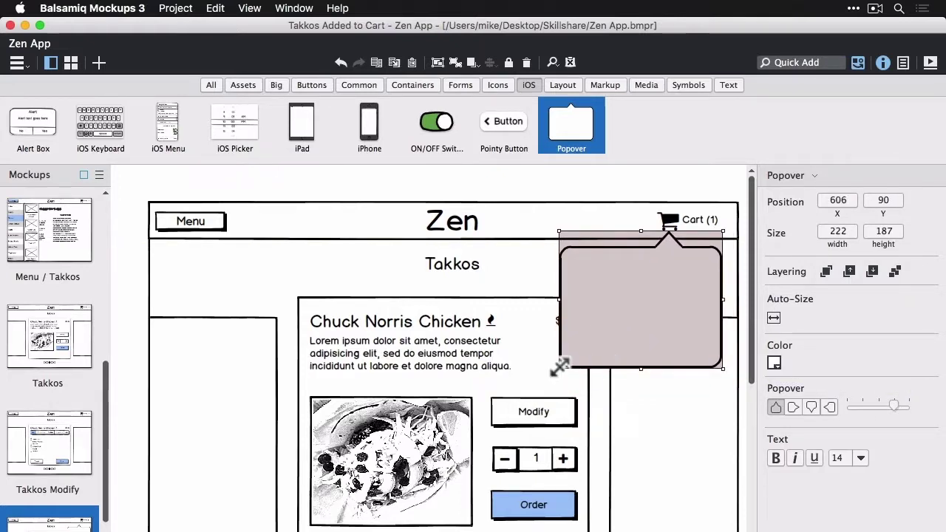
drag(561, 369, 488, 524)
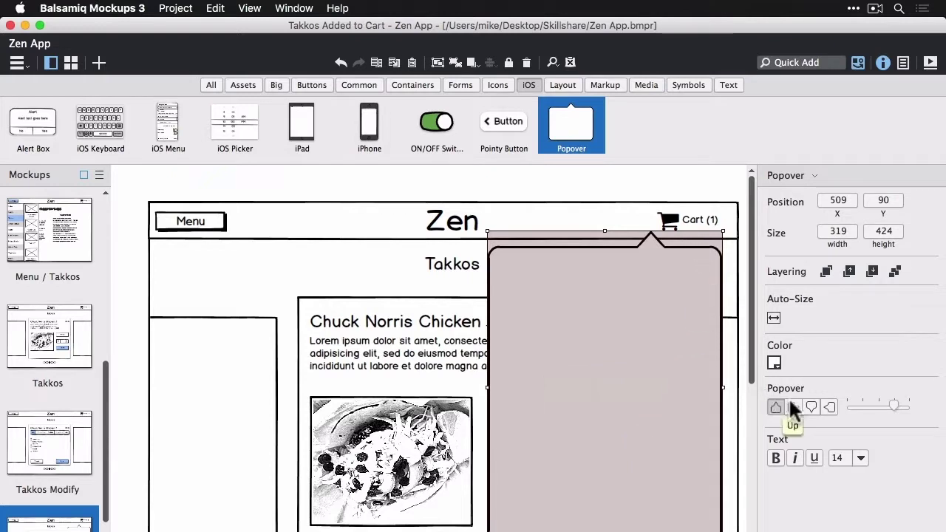
drag(904, 405, 904, 400)
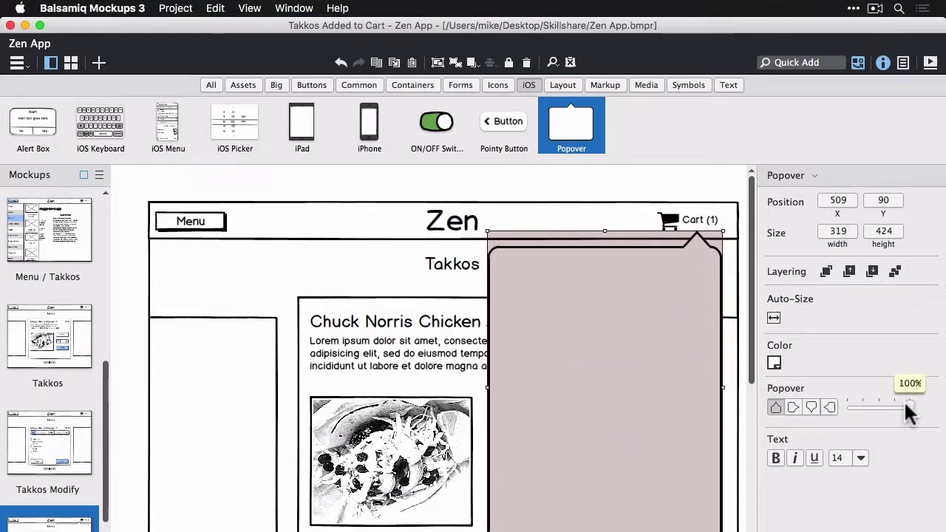
click(696, 177)
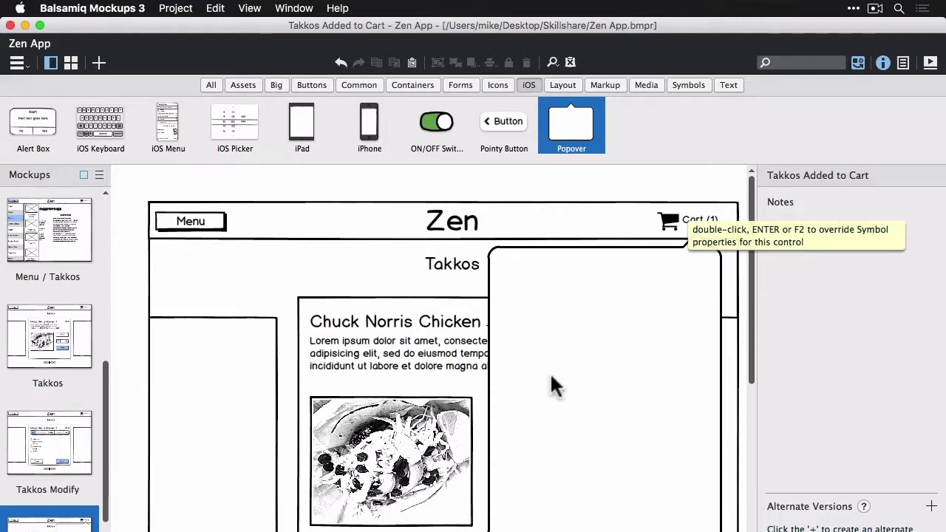
Add a data grid and fit it inside the popover
key(Return)
drag(339, 373, 528, 373)
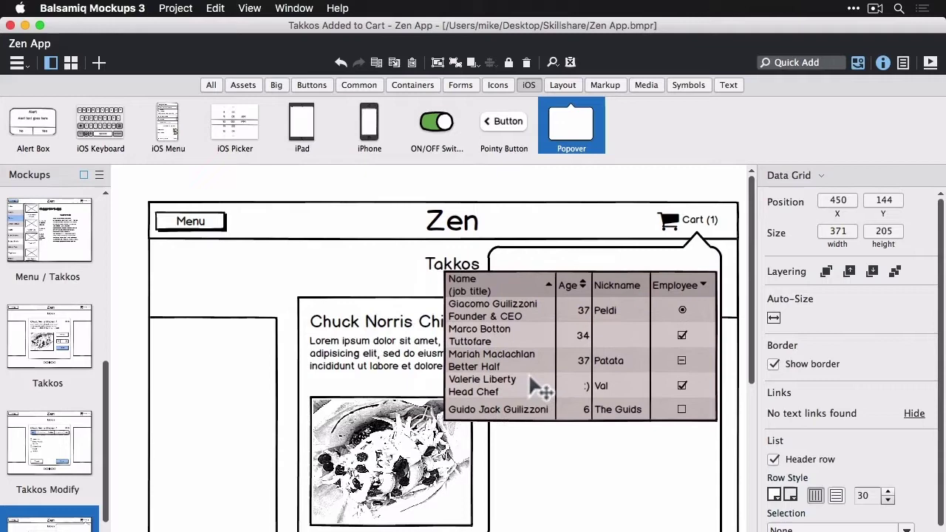
drag(444, 425, 508, 531)
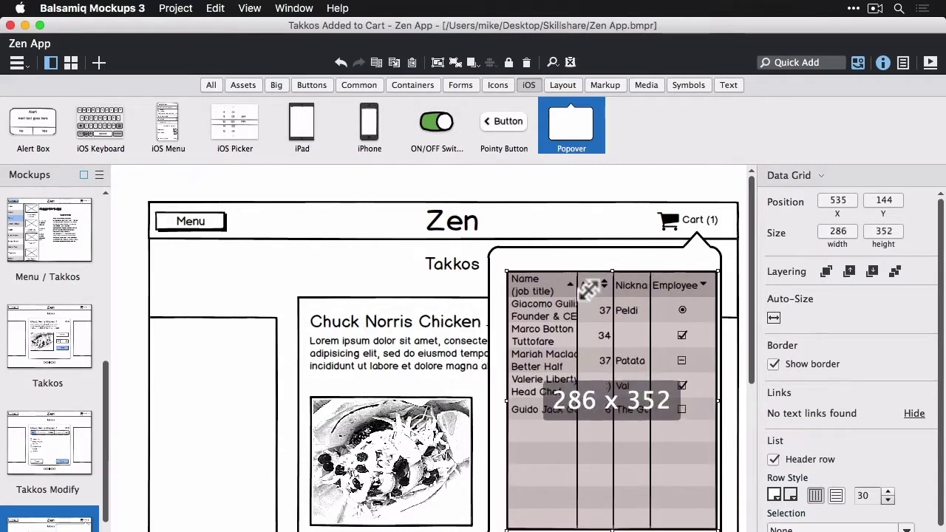
drag(613, 270, 614, 278)
drag(507, 401, 497, 401)
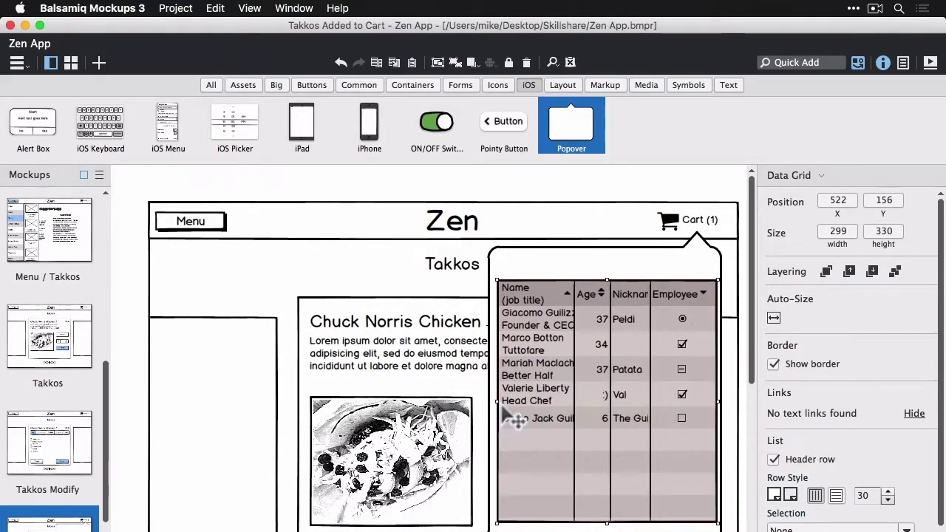
Paste the cart line items into the grid, bolding the total and setting it to size 18
double_click(500, 401)
text(1, Soda, $1.50 1, Chuck Norris Chicken\r_(hold serranos)_, $4.50 , Subtotal, $6.00 , Tax, $.48 , Total, $6.48)
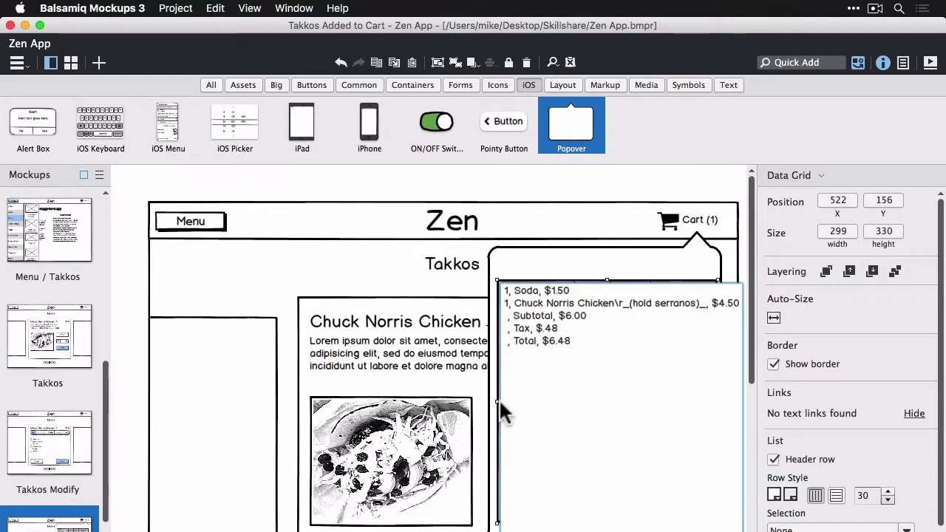
text(*)
text(*)
key(Right)
key(Right)
text({size)
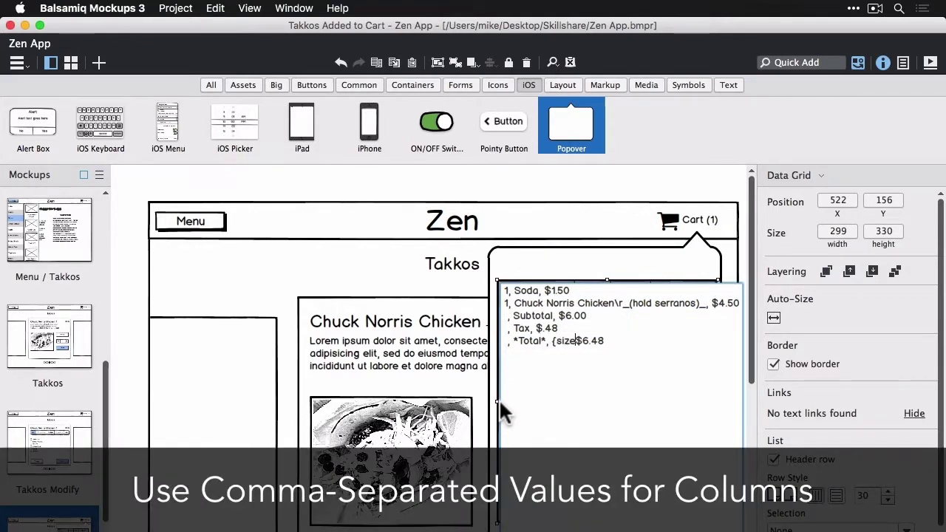
text(:18})
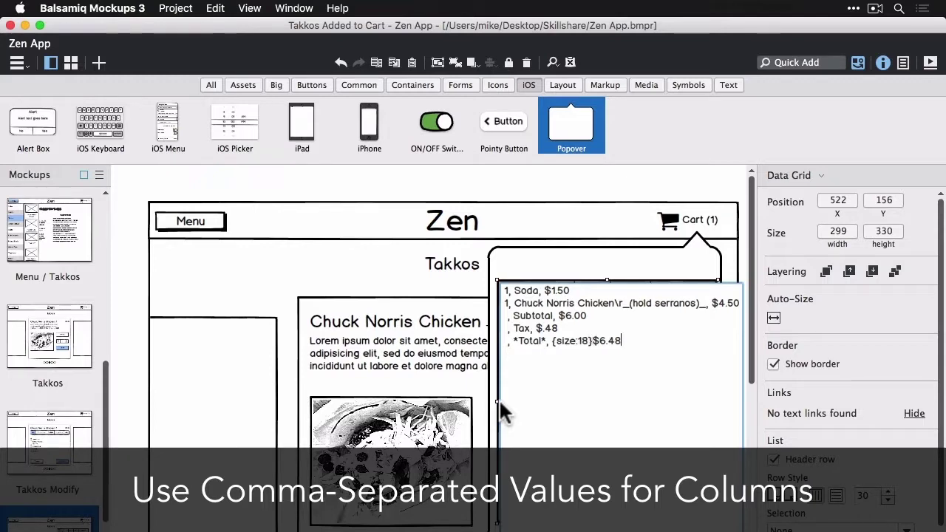
key(Right)
key(Right)
key(Right)
key(Right)
key(Right)
text({)
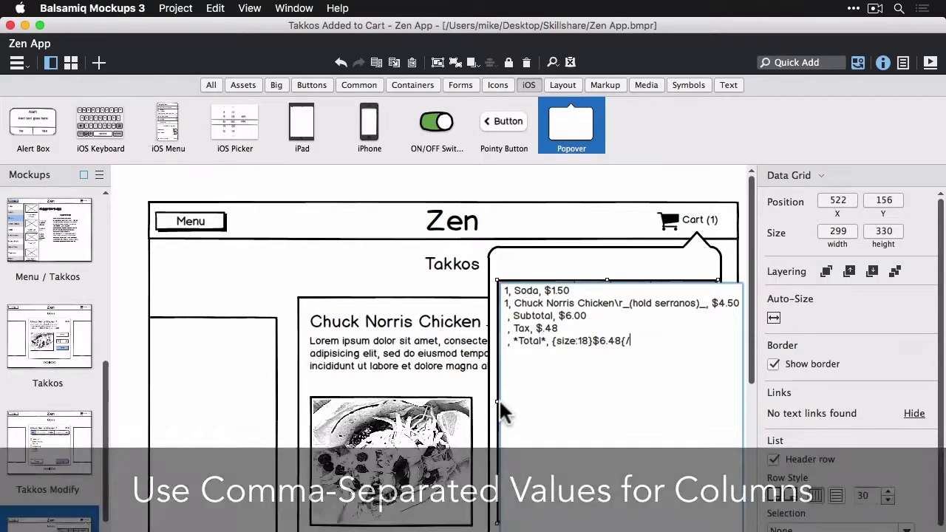
text(size)
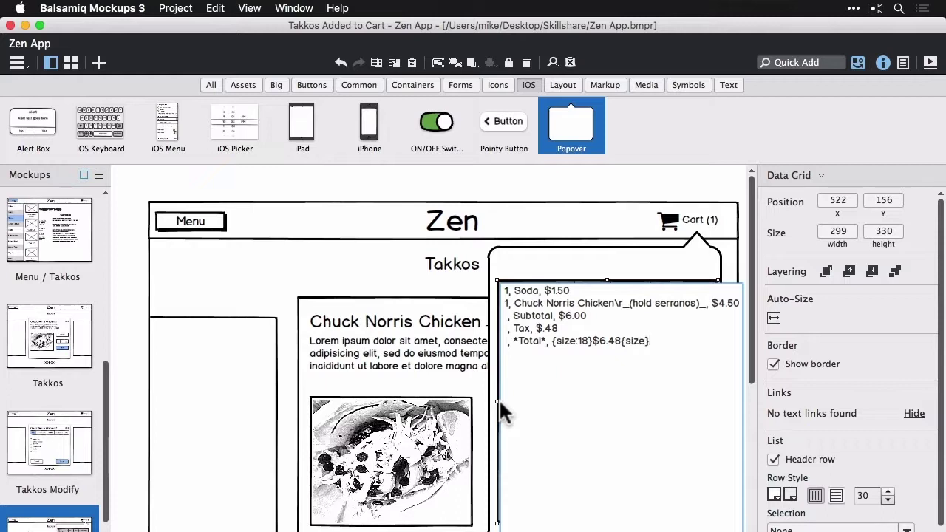
text(})
key(ctrl+Return)
Hide the grid's header, border and row stripes, sizing it to end at Total $6.48
drag(632, 429, 616, 426)
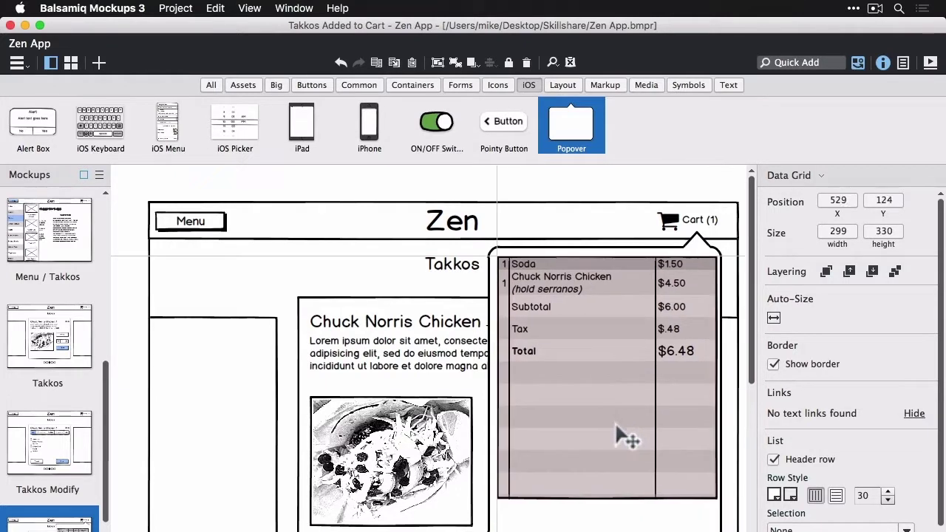
drag(608, 498, 605, 366)
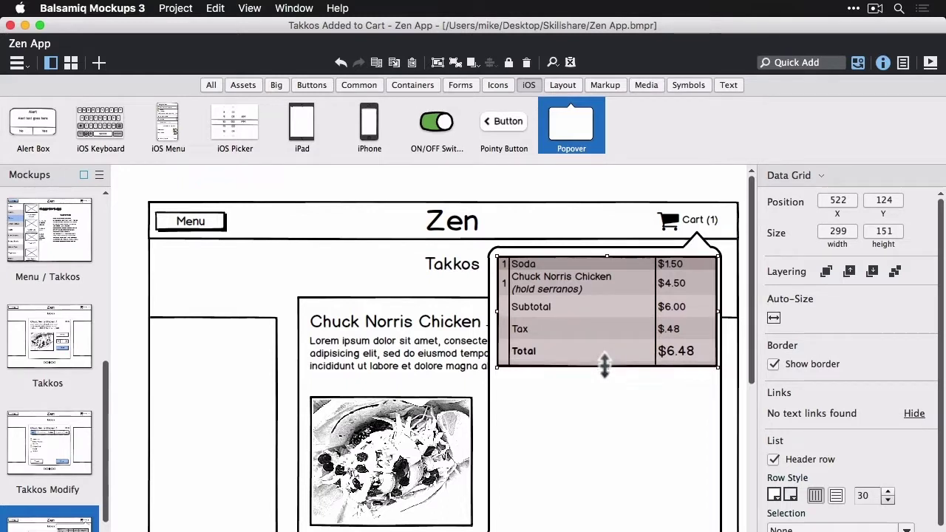
click(772, 459)
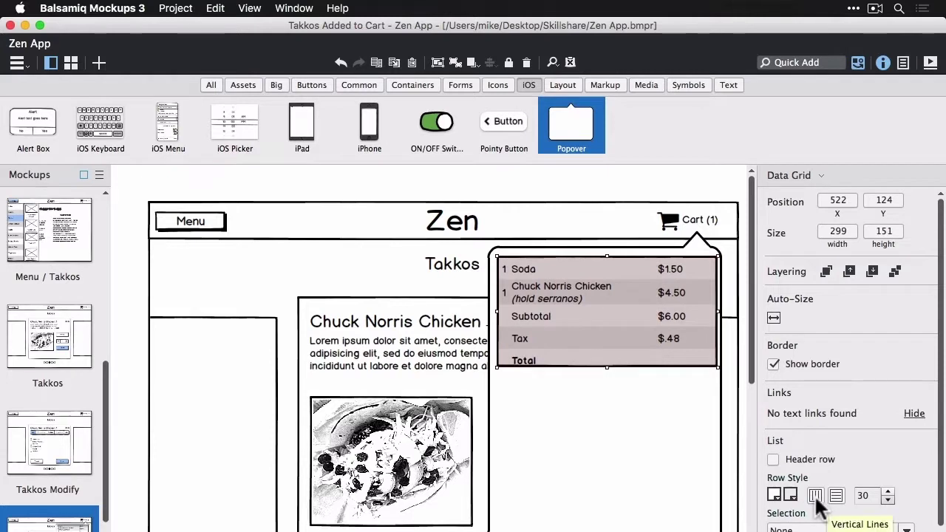
click(774, 362)
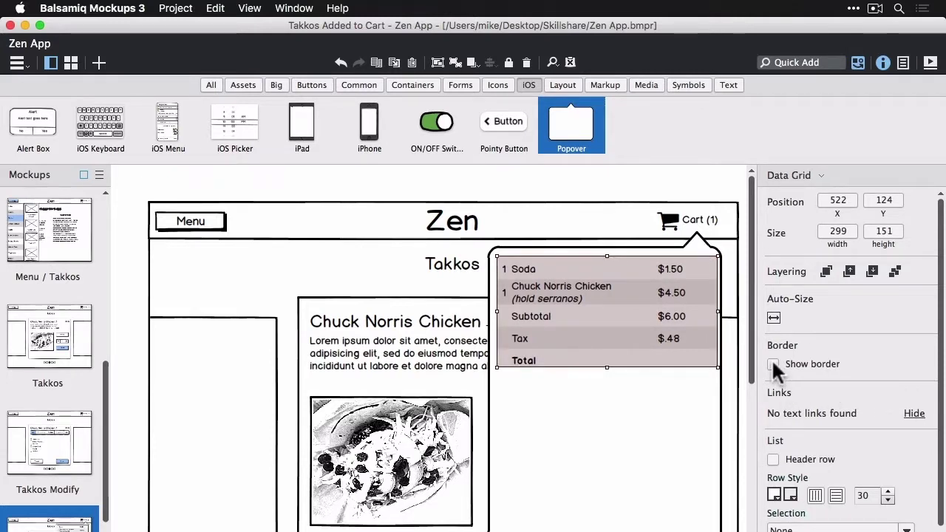
drag(607, 367, 610, 385)
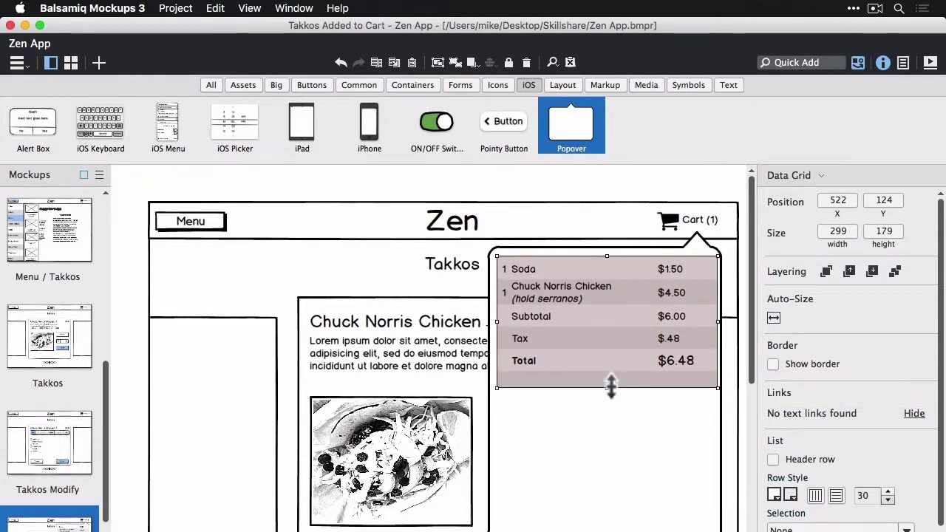
click(790, 492)
click(894, 380)
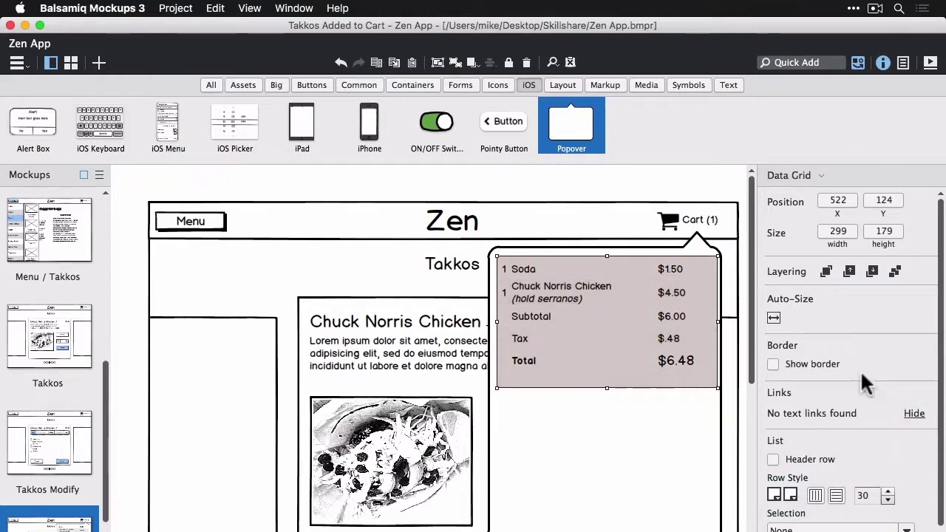
Add a horizontal rule under the Chuck Norris Chicken row, keeping the cart grid in the popover
click(547, 183)
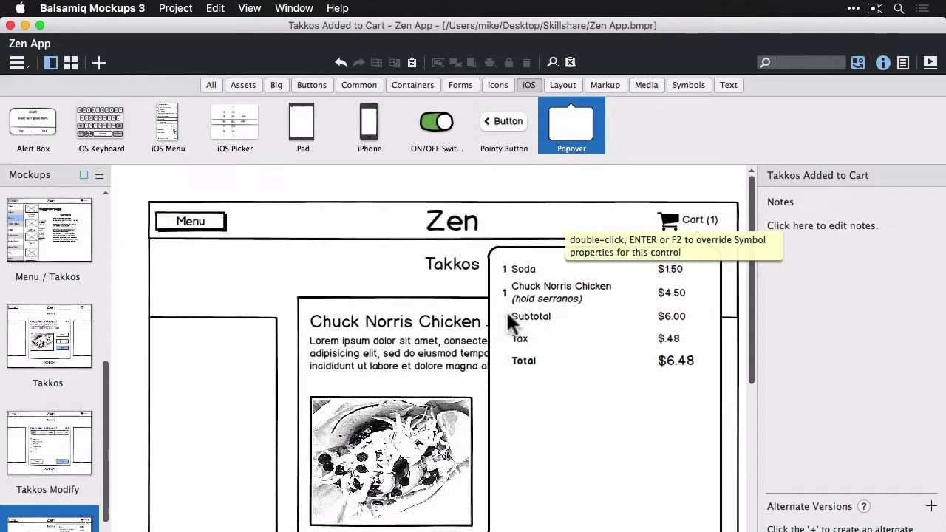
text(hr)
key(Down)
key(Return)
drag(512, 290, 522, 320)
click(650, 325)
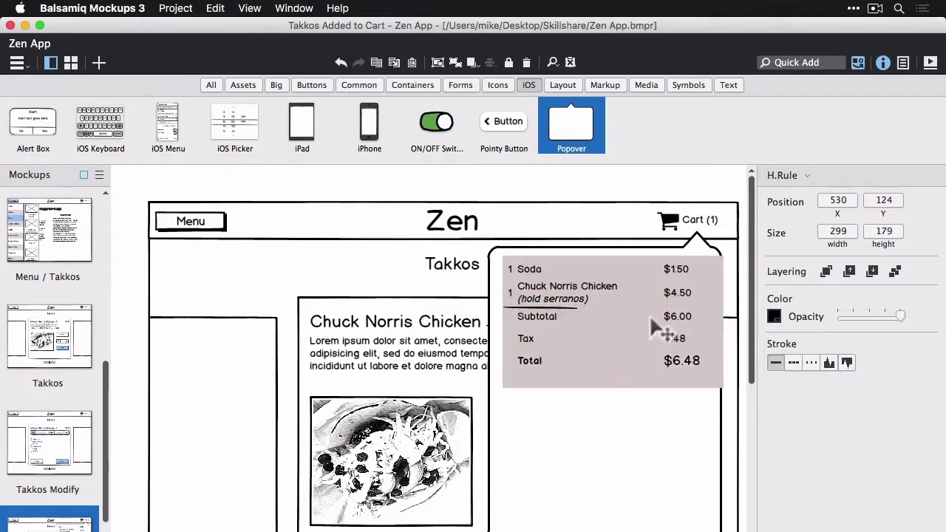
drag(651, 325, 765, 331)
drag(609, 312, 695, 303)
Narrow the cart grid slightly and enlarge the popover to 305 by 277
click(569, 307)
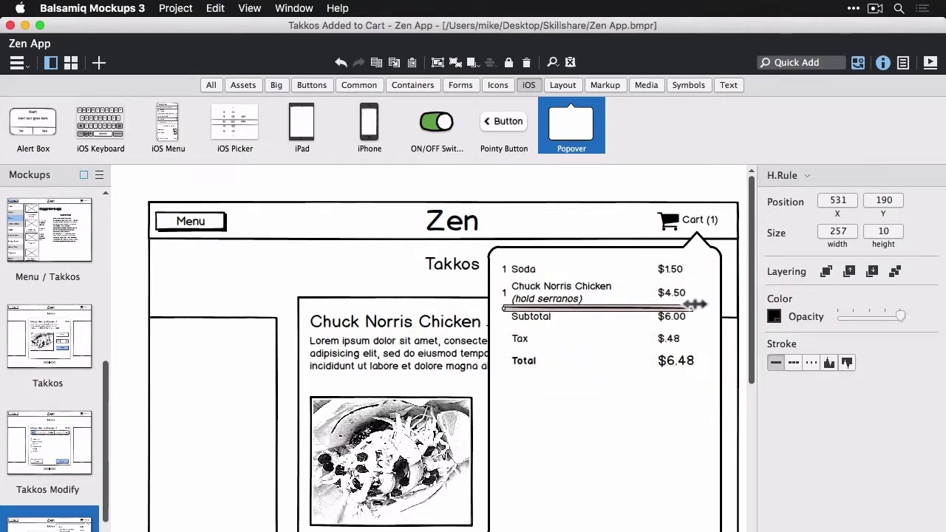
click(699, 372)
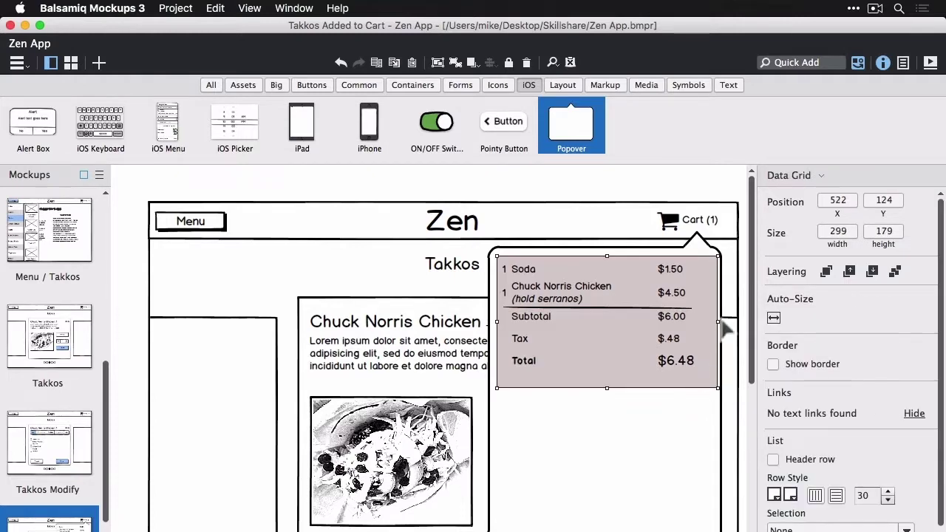
drag(717, 319, 710, 320)
drag(721, 518, 644, 448)
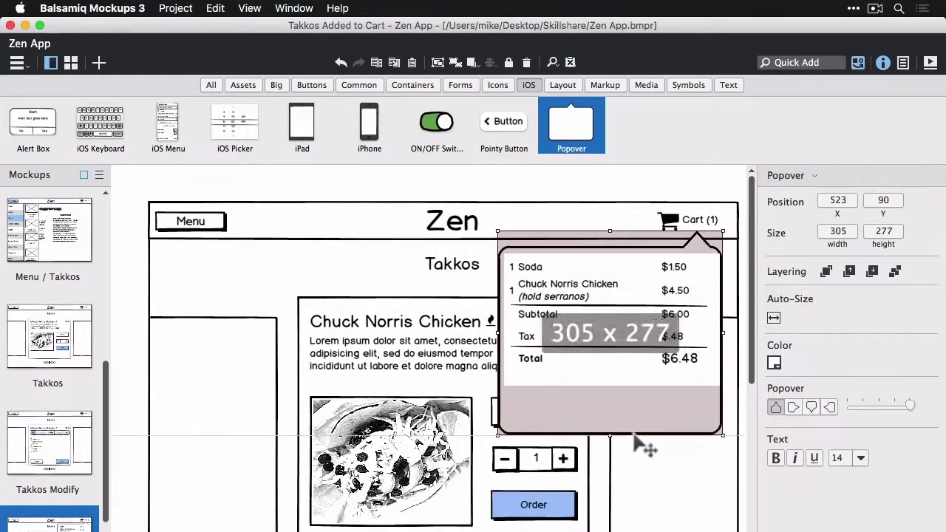
Add a button at the popover's bottom labelled Send to Kitchen
text(butt)
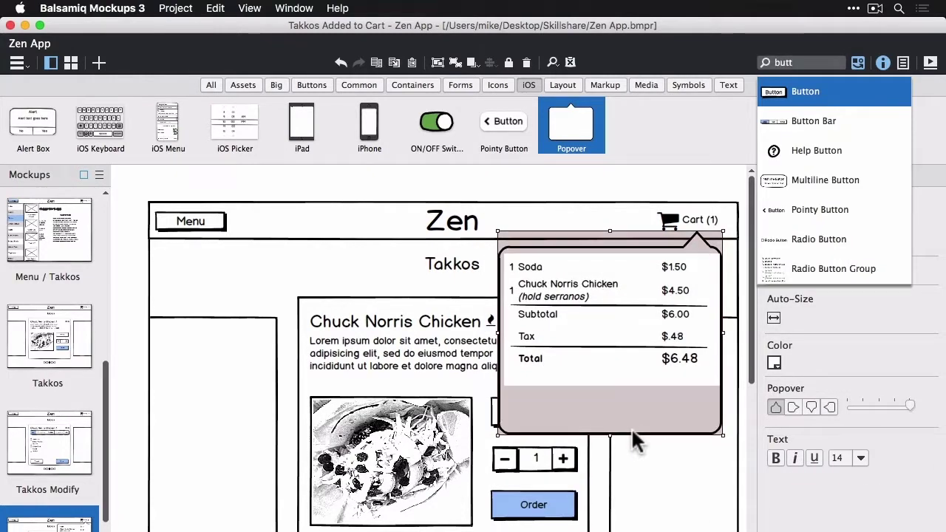
key(Escape)
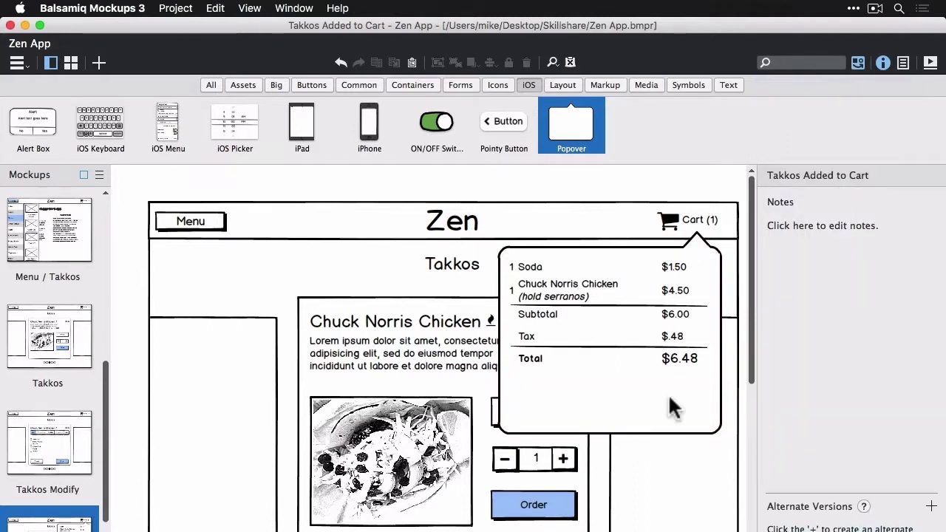
text(button)
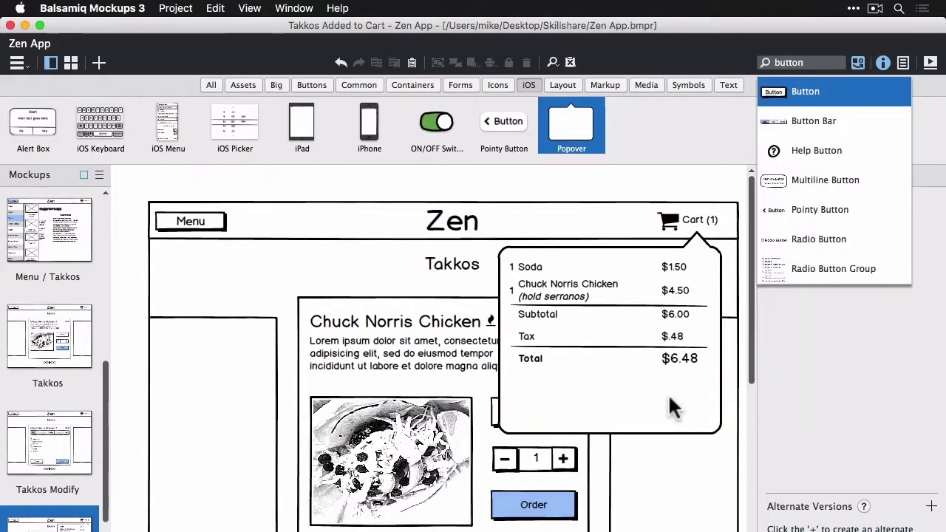
key(Return)
drag(682, 405, 647, 403)
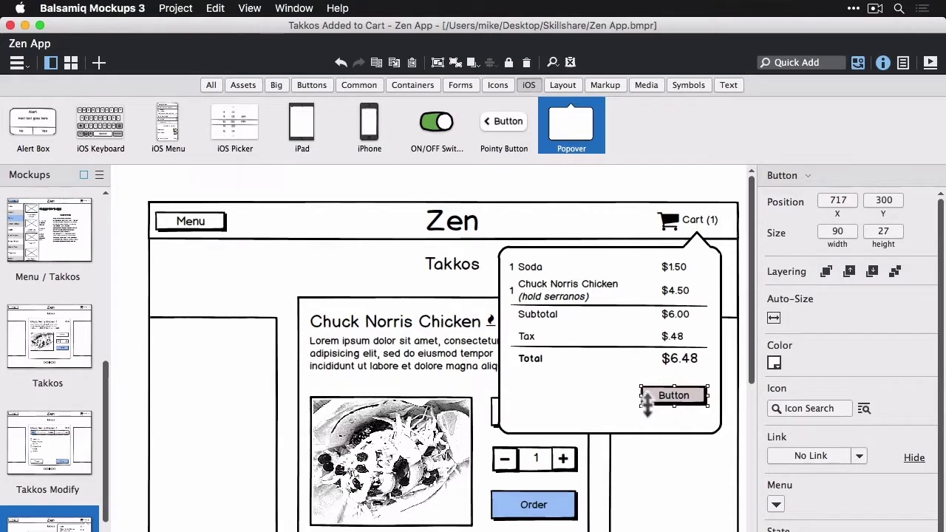
double_click(647, 403)
text(Pay)
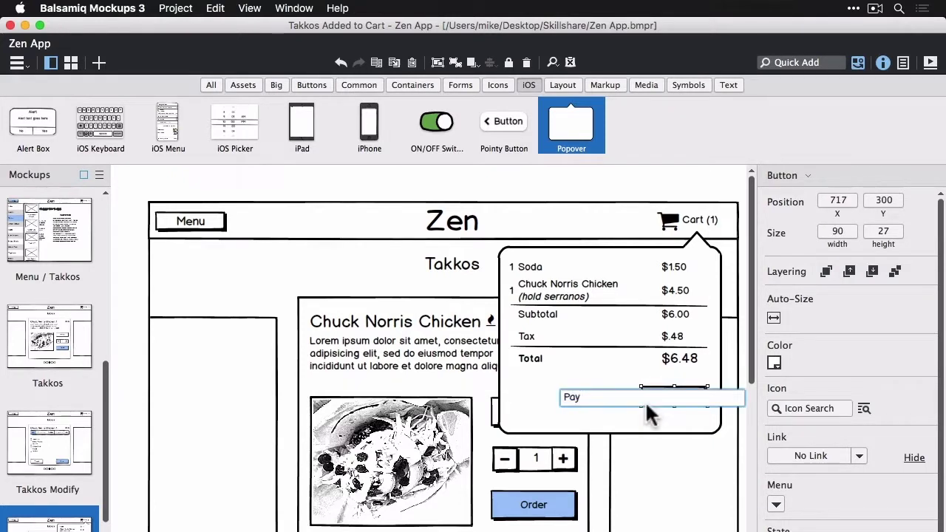
text(Send to Kitchen)
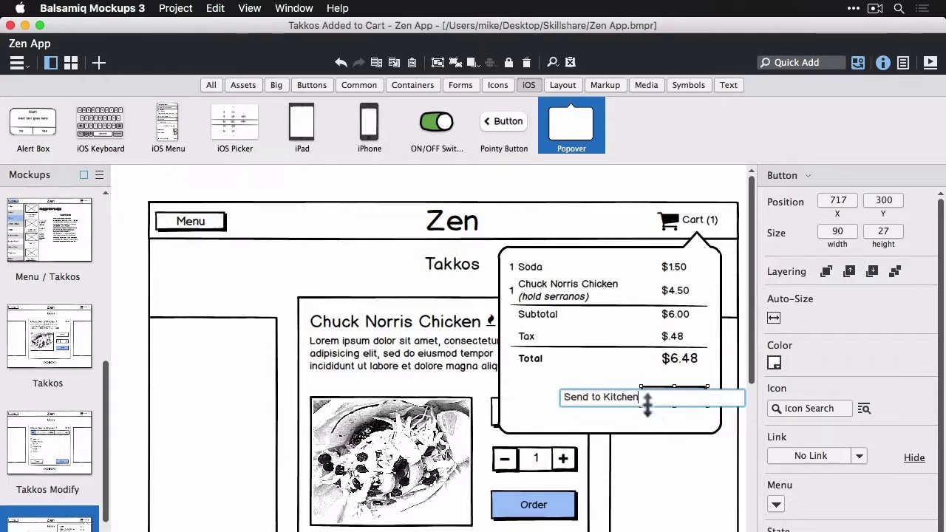
key(Return)
Auto-size the button, set it to the blue Selected state, and shorten the popover to 305 by 256
click(776, 312)
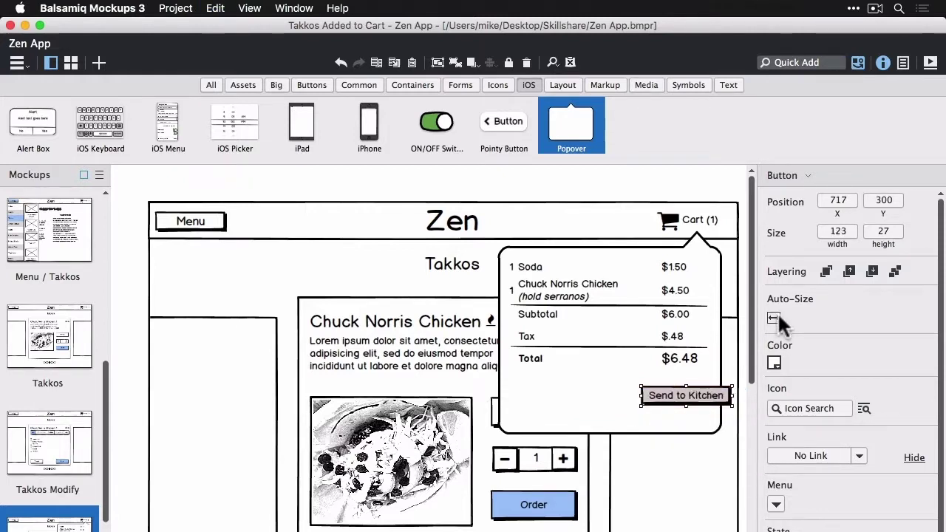
drag(656, 400, 638, 404)
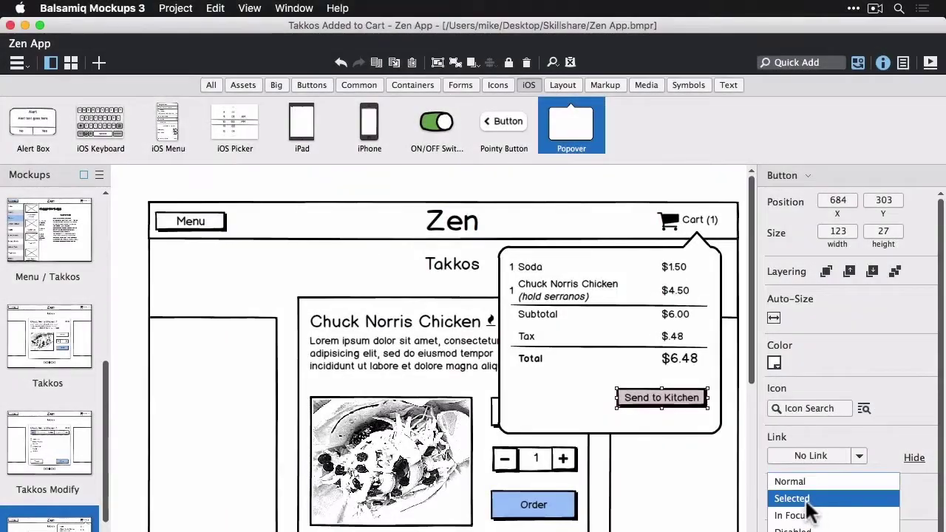
click(812, 502)
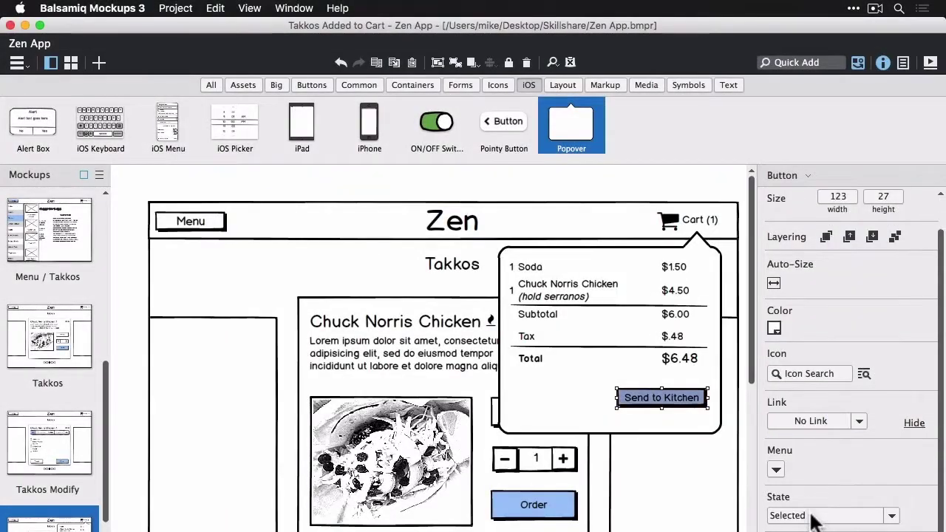
click(609, 429)
drag(608, 430, 609, 419)
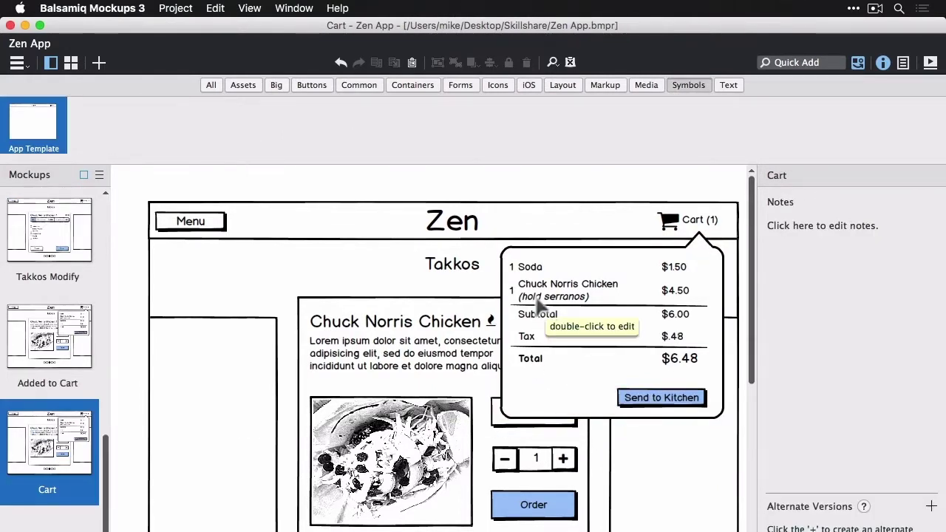
Place a shape over the cart list and make it a rounded rectangle
click(540, 304)
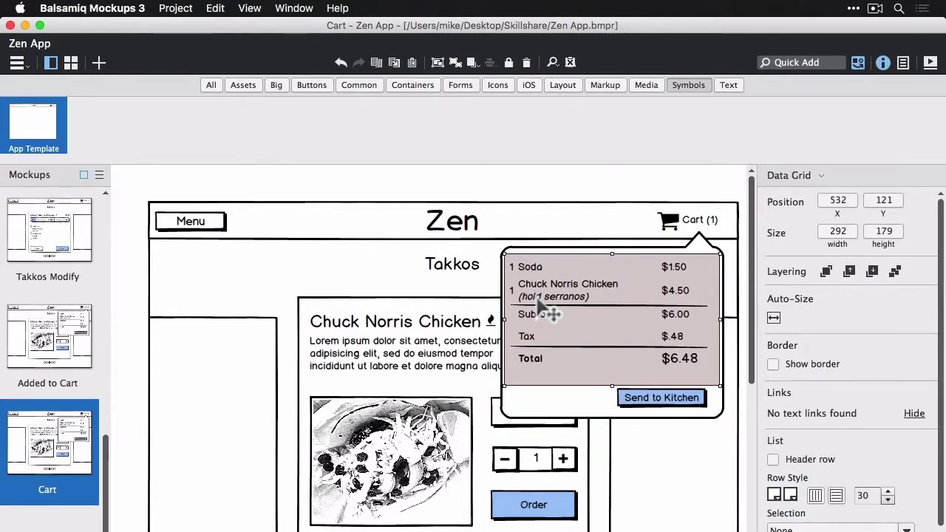
click(661, 194)
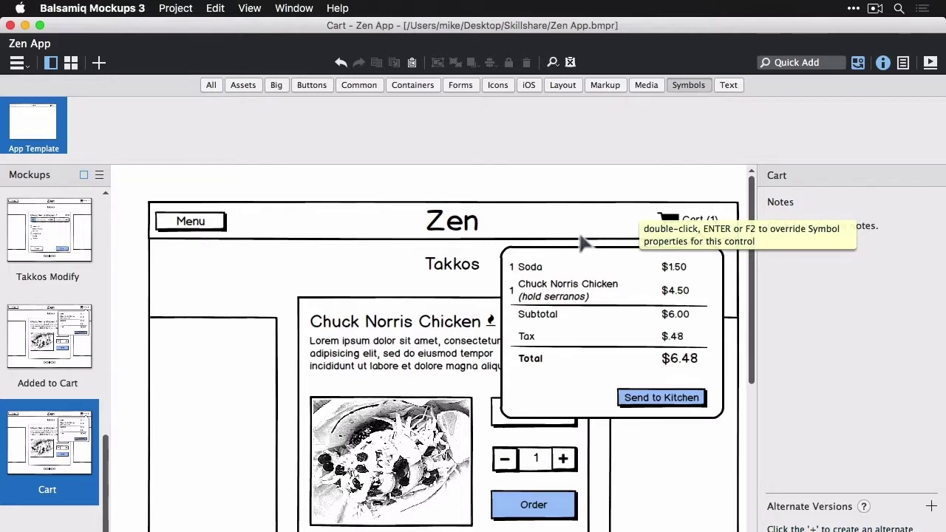
text(shape)
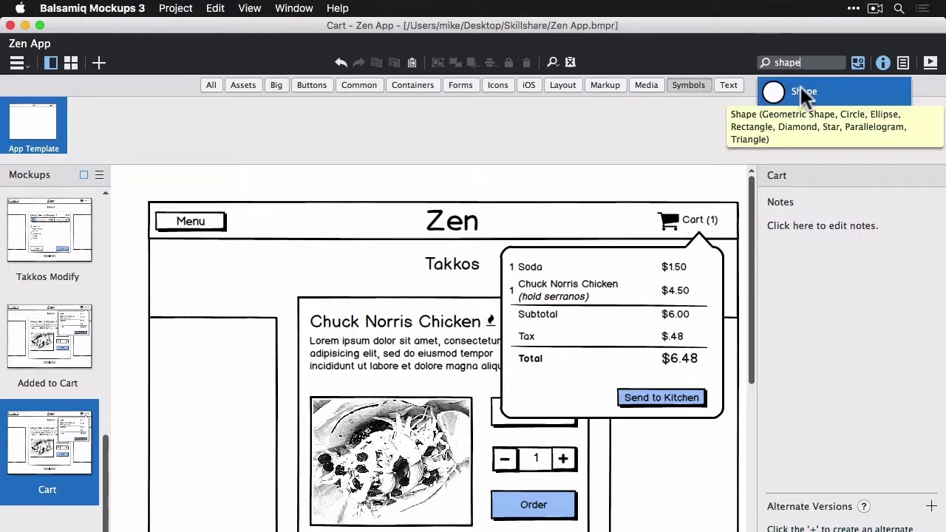
click(800, 91)
drag(159, 249, 719, 370)
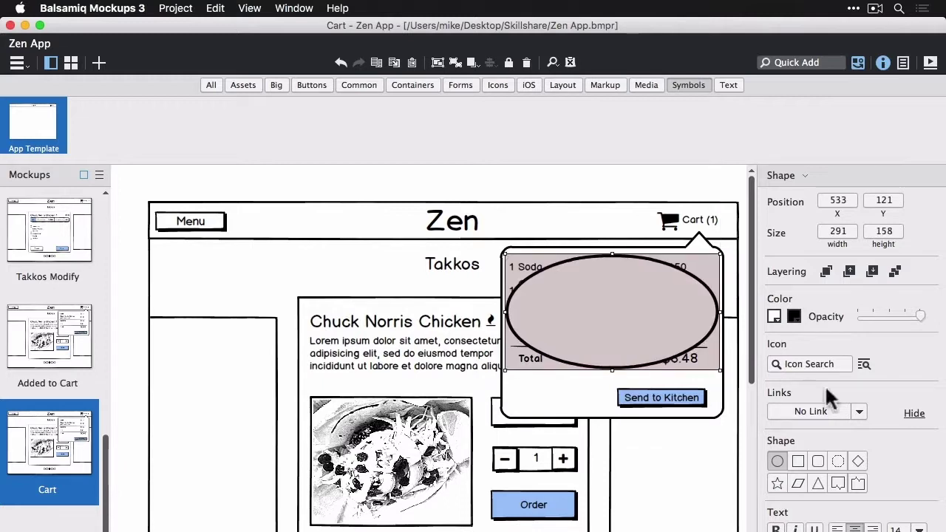
click(817, 464)
Give the rectangle a light-blue fill, lower opacity, and a white border
click(775, 316)
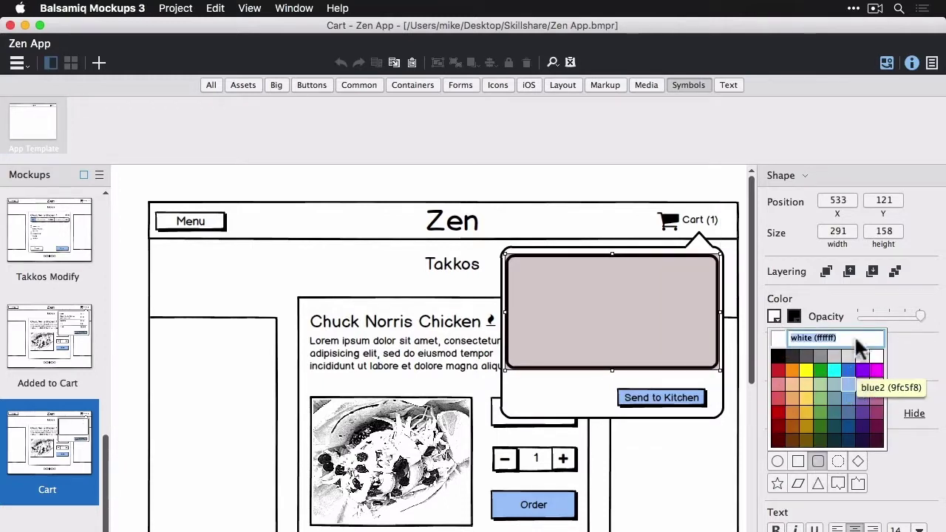
click(848, 385)
click(879, 316)
click(794, 316)
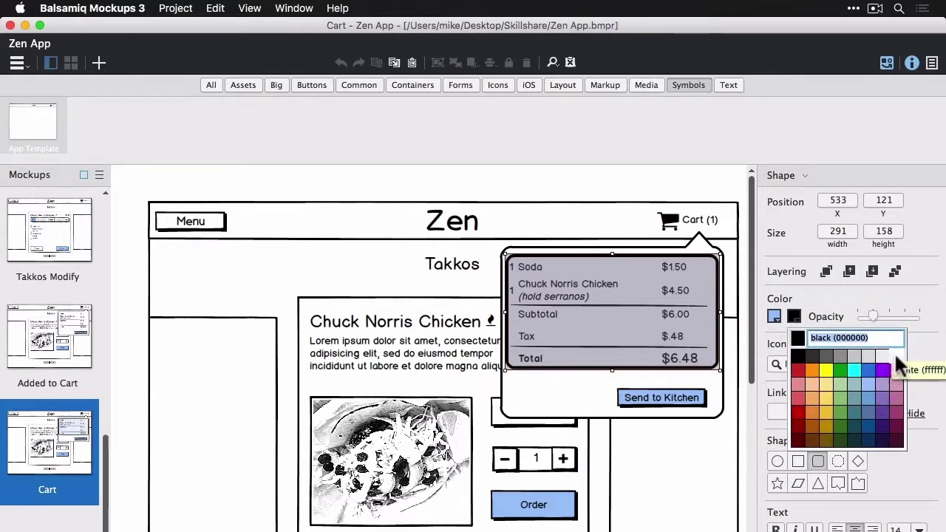
click(896, 356)
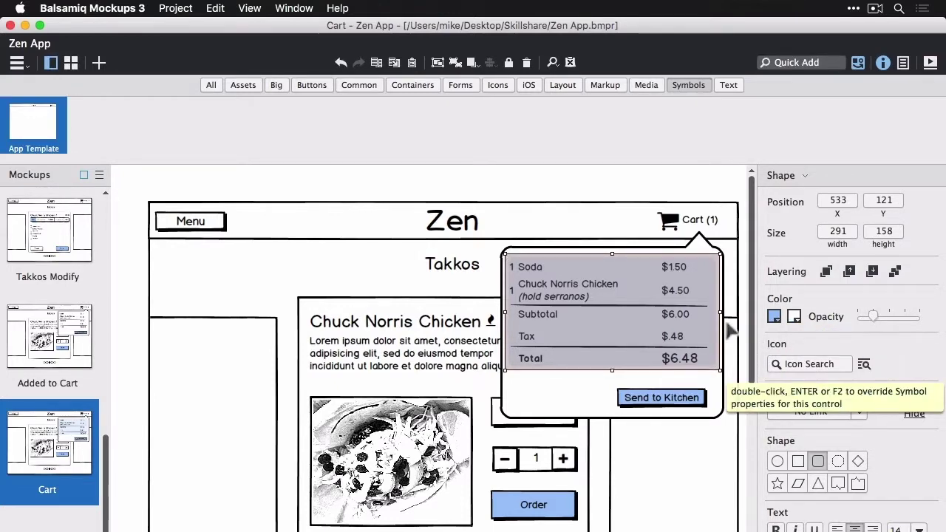
Relabel the Send to Kitchen button 'Charge my Card' and make it taller and wider
drag(661, 398, 674, 378)
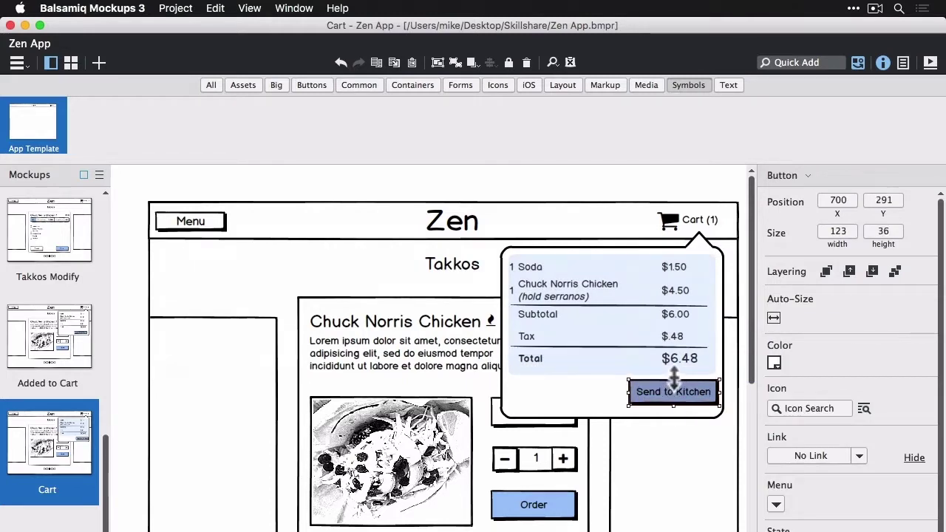
double_click(671, 388)
text(Charge my )
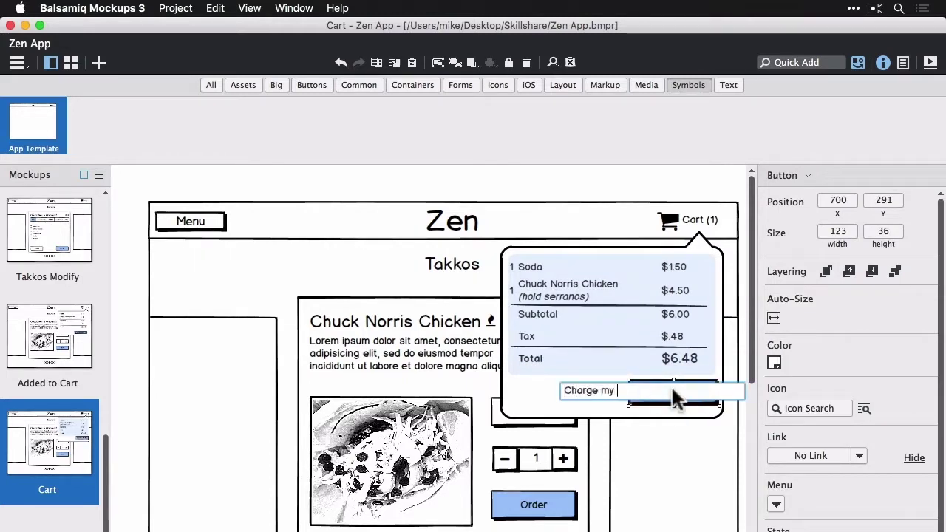
text(Card)
key(Return)
drag(629, 392, 612, 396)
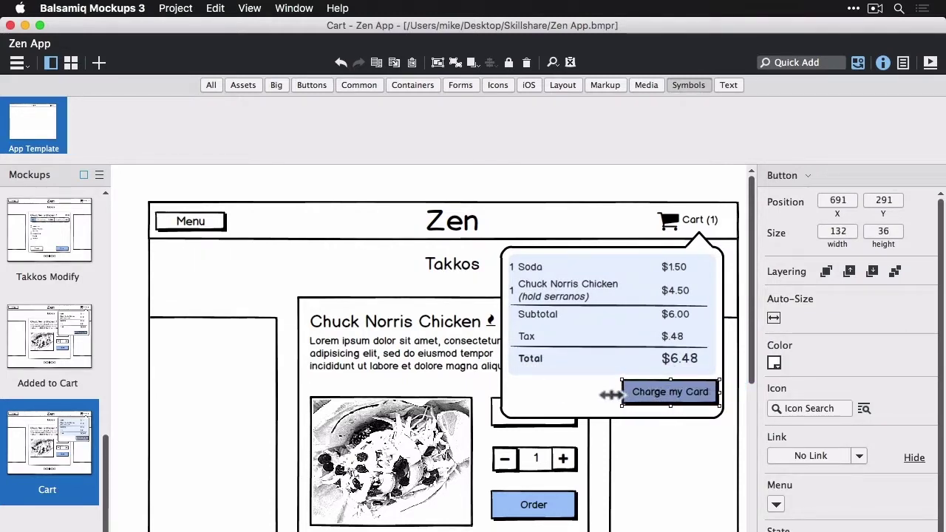
Duplicate the Charge my Card button and size both buttons side by side
drag(671, 399, 615, 390)
click(625, 399)
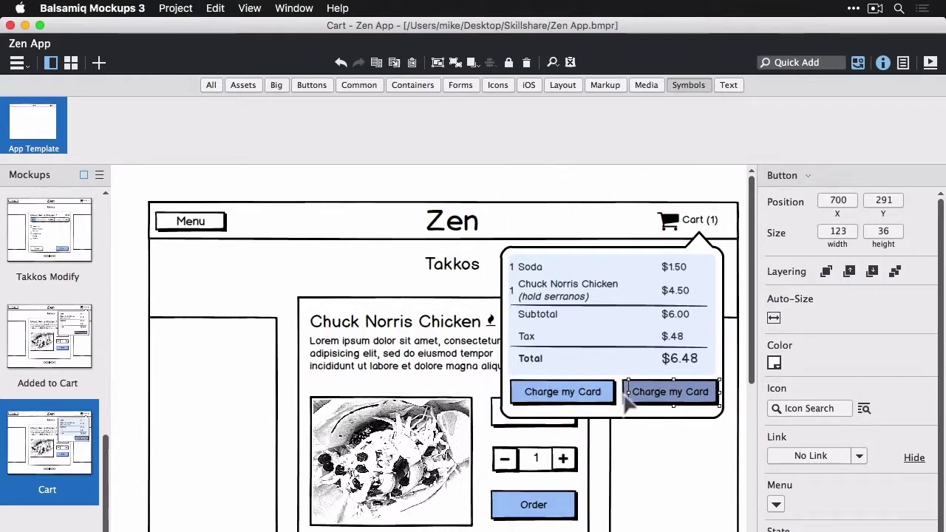
shift+click(612, 392)
drag(718, 390, 715, 390)
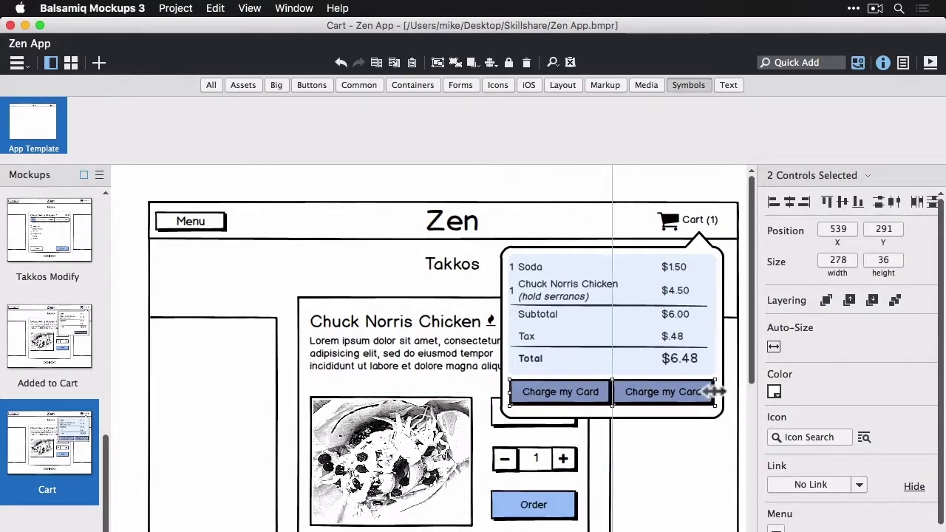
Set the left button's state to Normal and relabel it Split Check
click(581, 399)
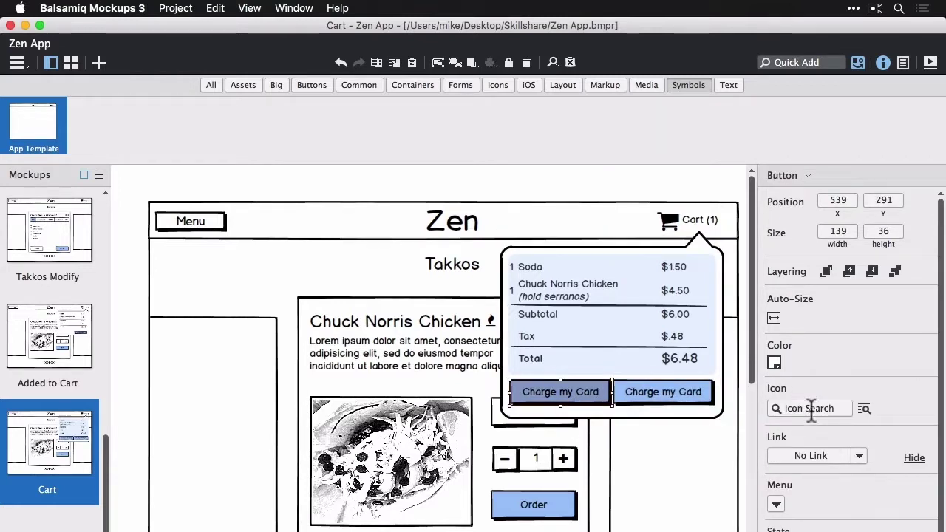
scroll(850, 369, down, 2)
click(824, 516)
click(813, 446)
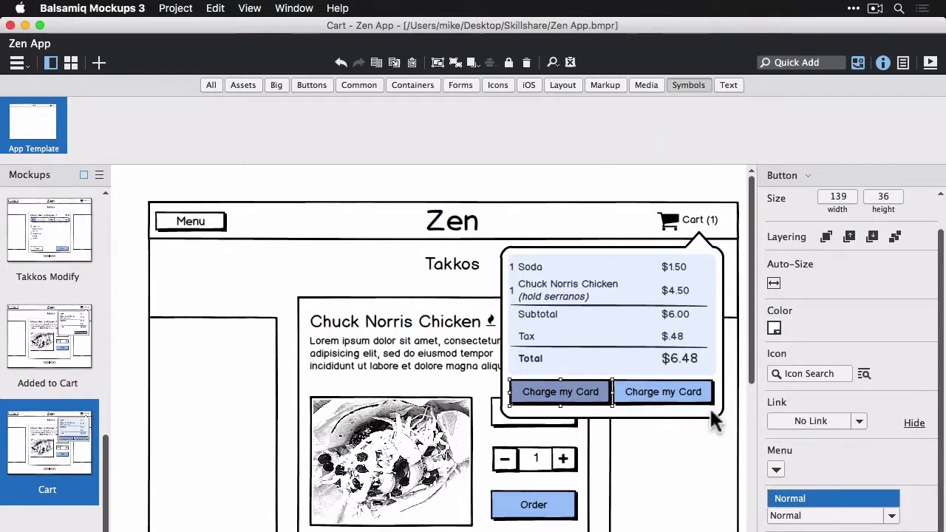
click(677, 400)
click(575, 394)
double_click(572, 391)
text(Split Check)
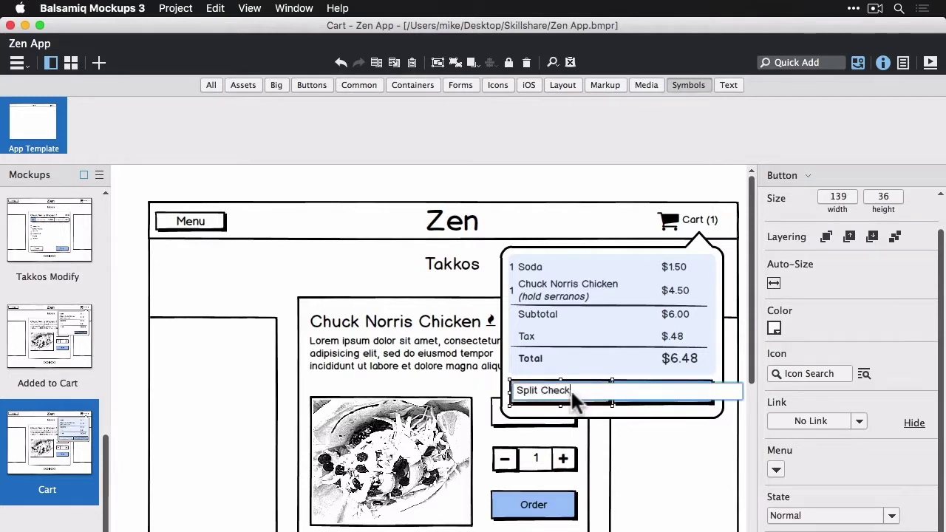
key(Return)
Rename the grid's Total line to Total with tax, and delete the Subtotal and Tax lines and the divider
double_click(719, 386)
click(562, 322)
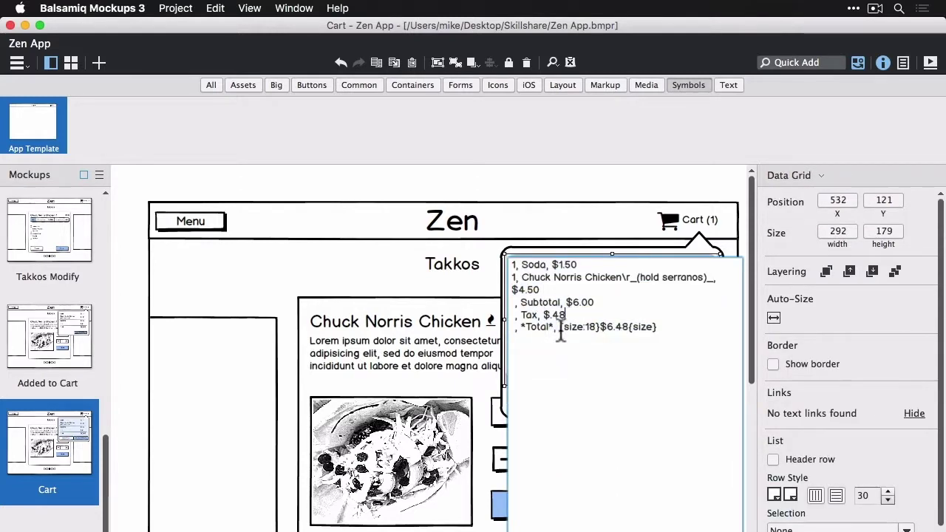
text(with tax)
key(Up)
key(shift+Up)
key(shift+Up)
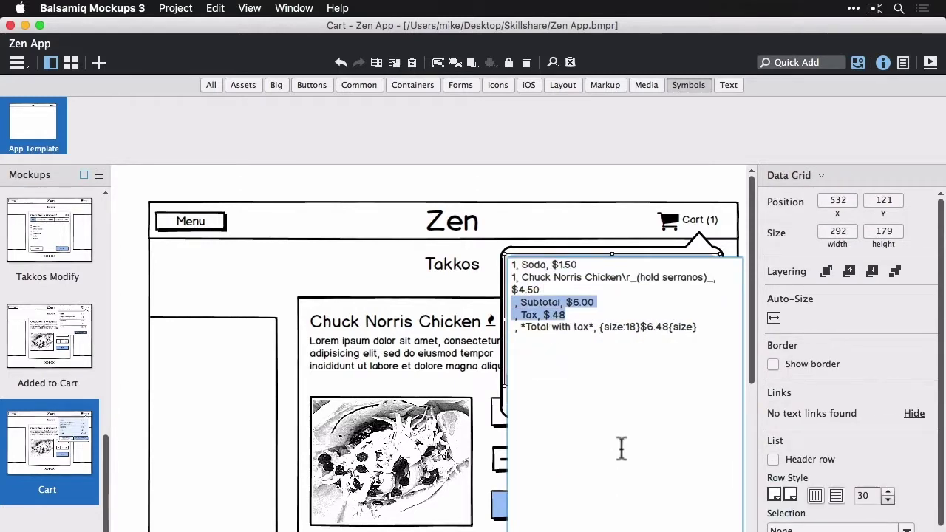
key(BackSpace)
key(super+Return)
click(655, 348)
key(BackSpace)
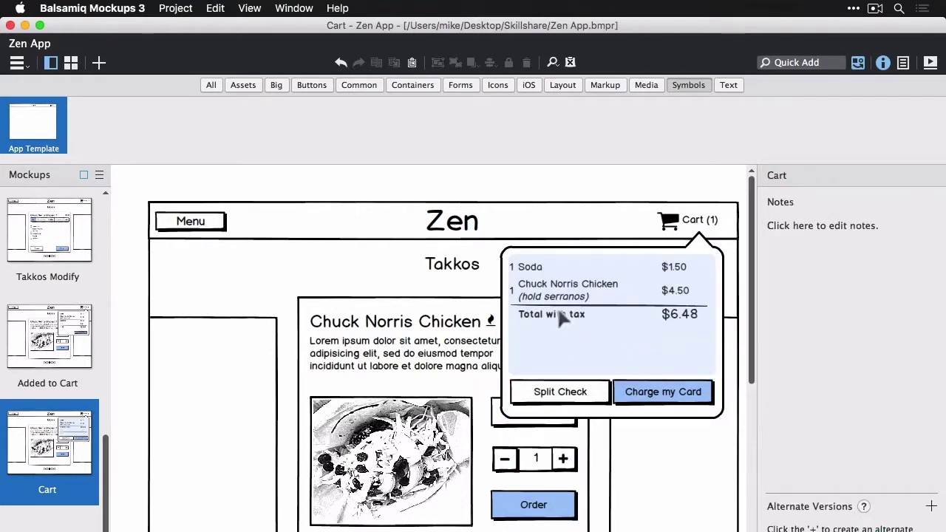
Shorten the blue background and move Split Check and Charge my Card up under the total
click(557, 326)
drag(606, 373, 606, 320)
click(561, 391)
shift+click(639, 396)
drag(638, 396, 644, 353)
click(612, 399)
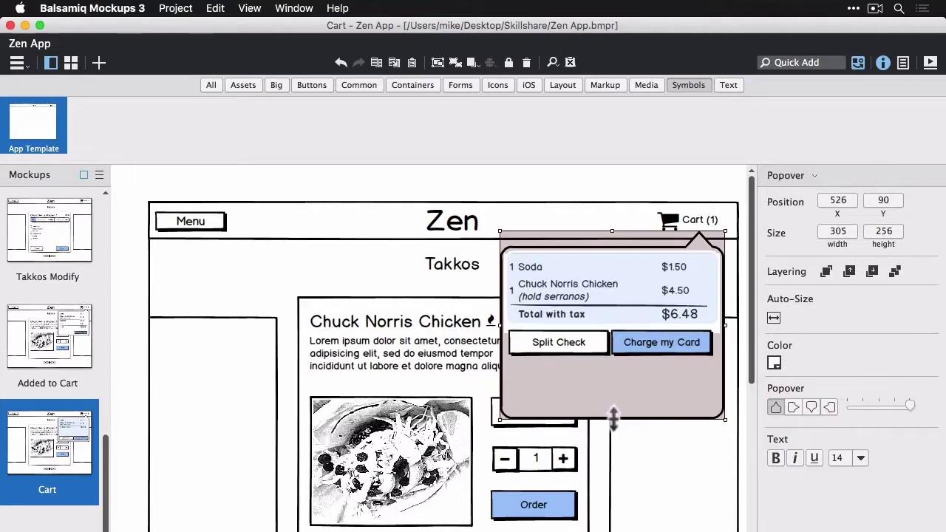
drag(612, 417, 613, 364)
Shrink the Added to Cart popover and the order summary grid to fit the shorter content
click(531, 187)
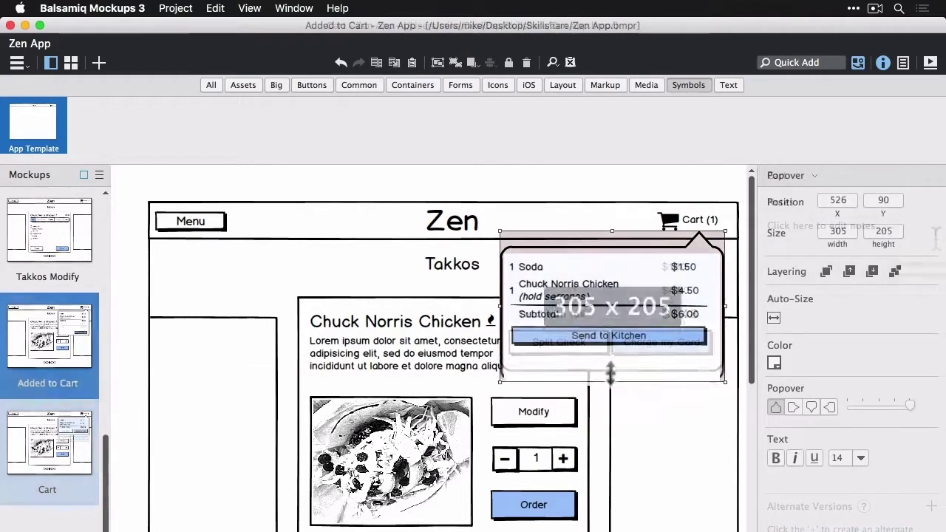
drag(611, 373, 611, 354)
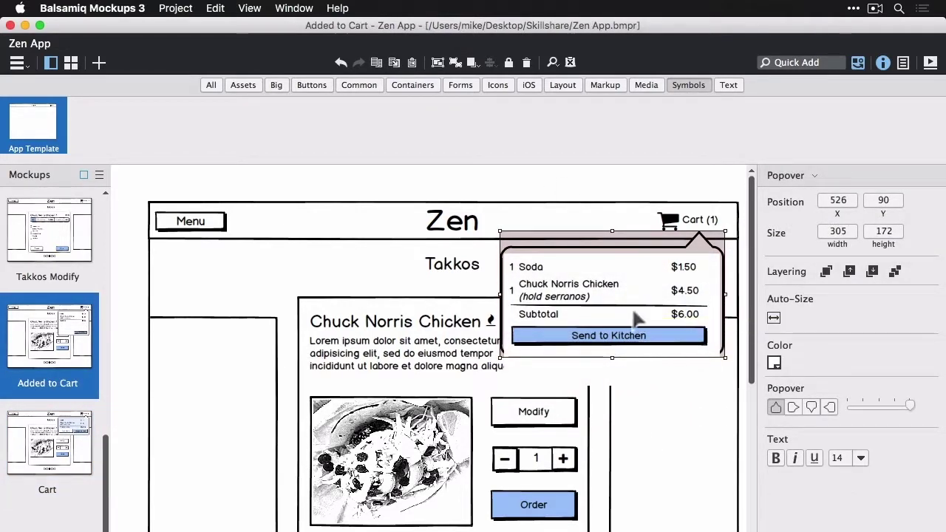
click(612, 385)
drag(612, 386, 604, 336)
click(709, 186)
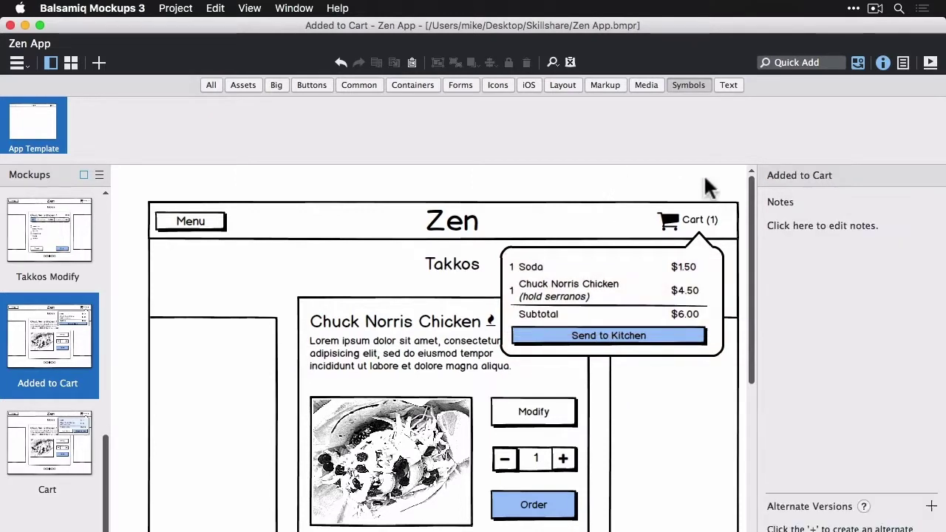
click(584, 296)
click(605, 194)
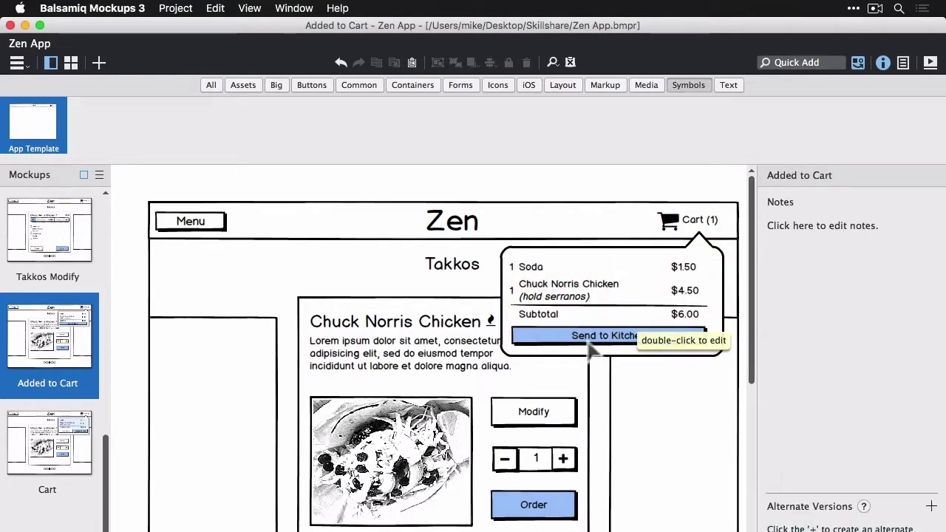
Create a new mockup with the App Template and hide the component library
key(super+alt+Down)
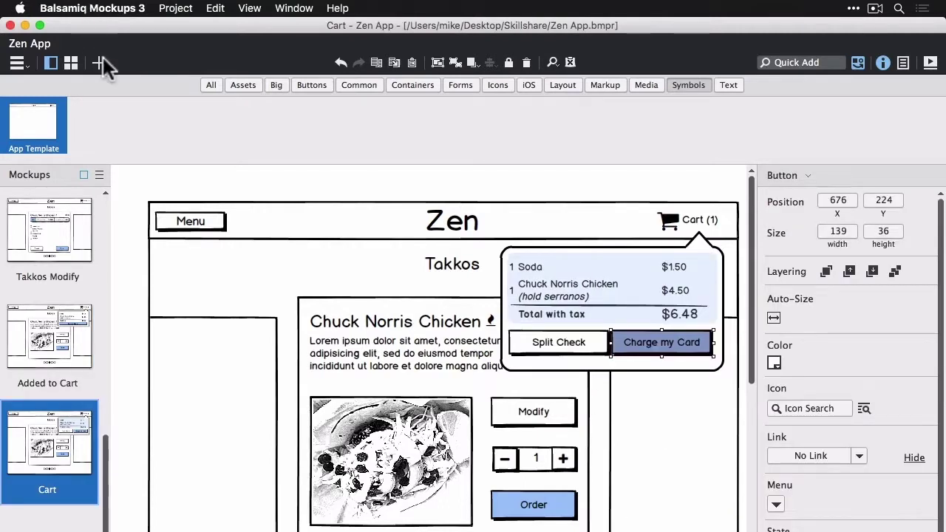
click(99, 61)
double_click(26, 117)
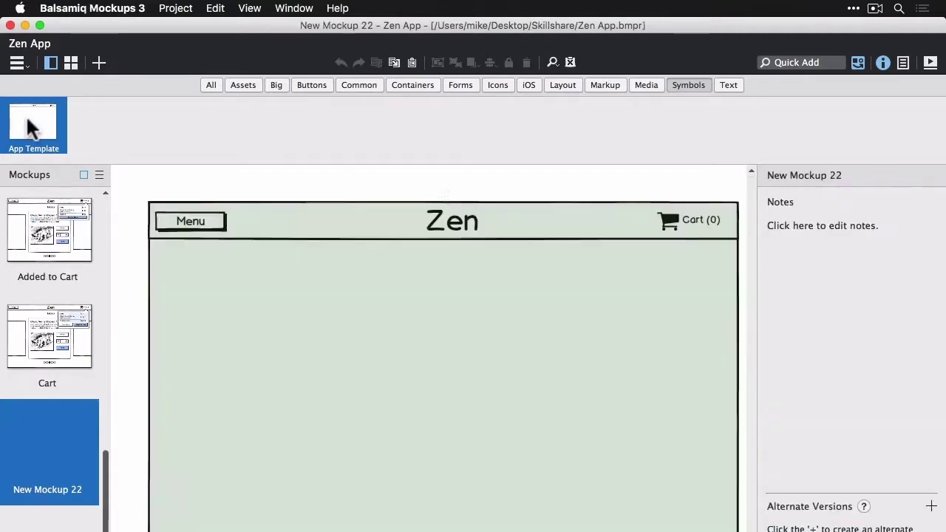
click(858, 62)
key(Escape)
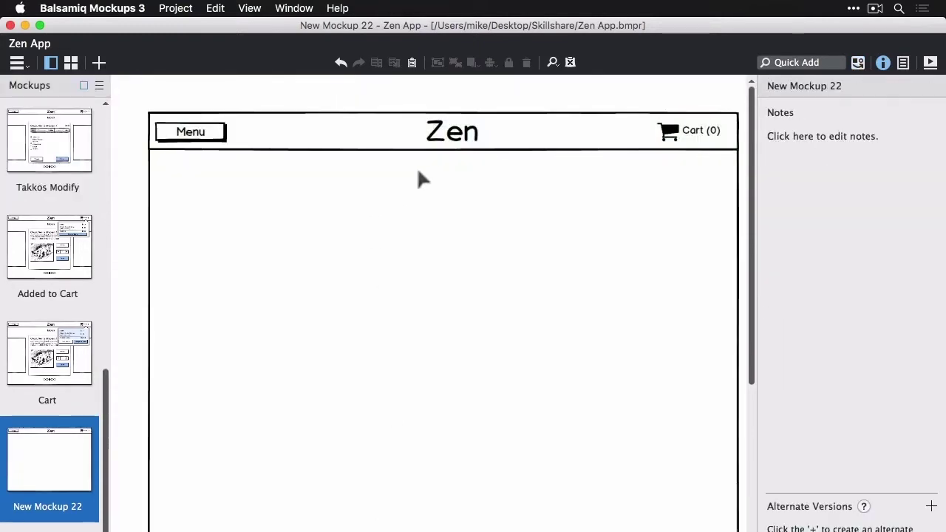
Quick Add a centred Subtitle reading 'Pay for your order'
text(su)
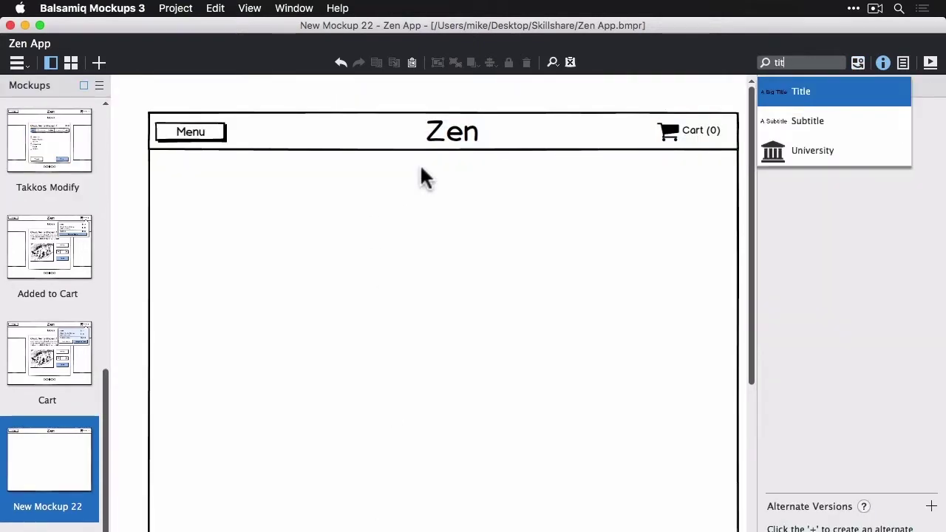
key(Return)
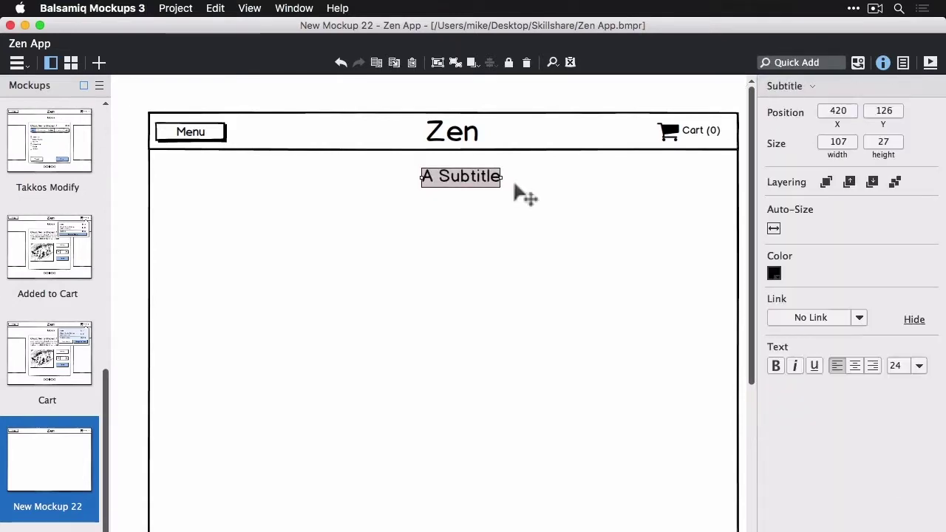
drag(482, 178, 468, 176)
double_click(467, 175)
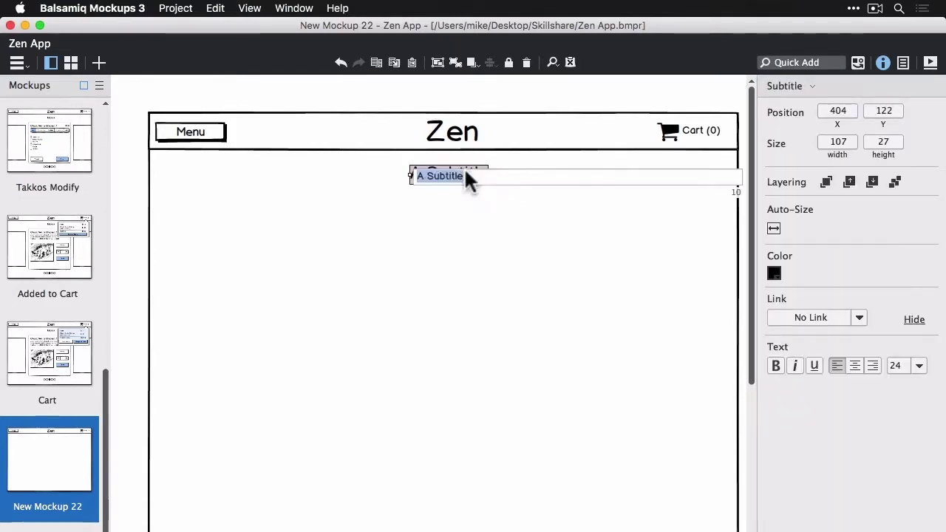
key(BackSpace)
text(Pay for your )
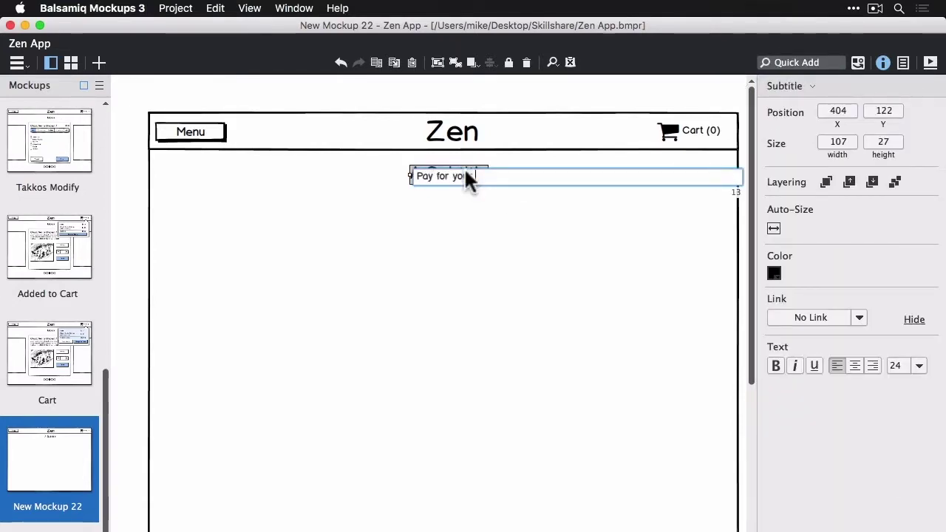
text(order)
key(Return)
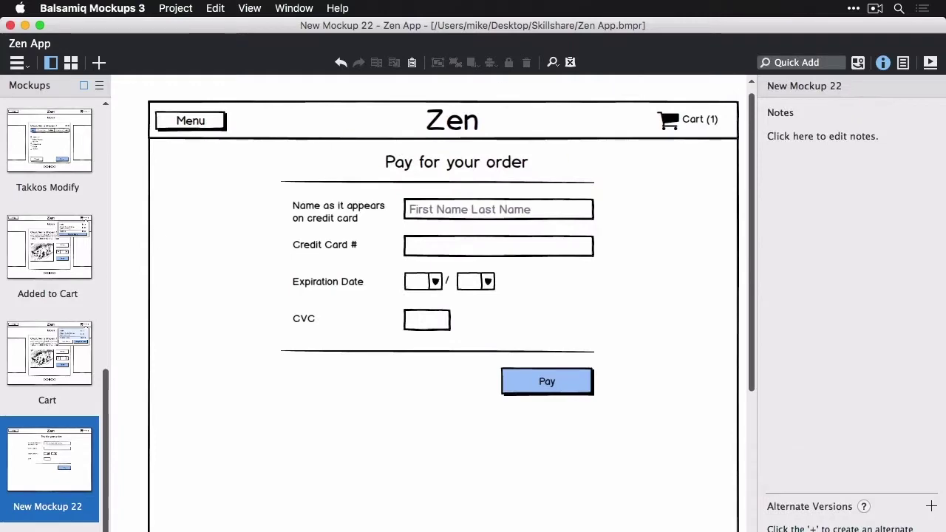
Rename the new mockup to Pay
double_click(64, 512)
text(Pay)
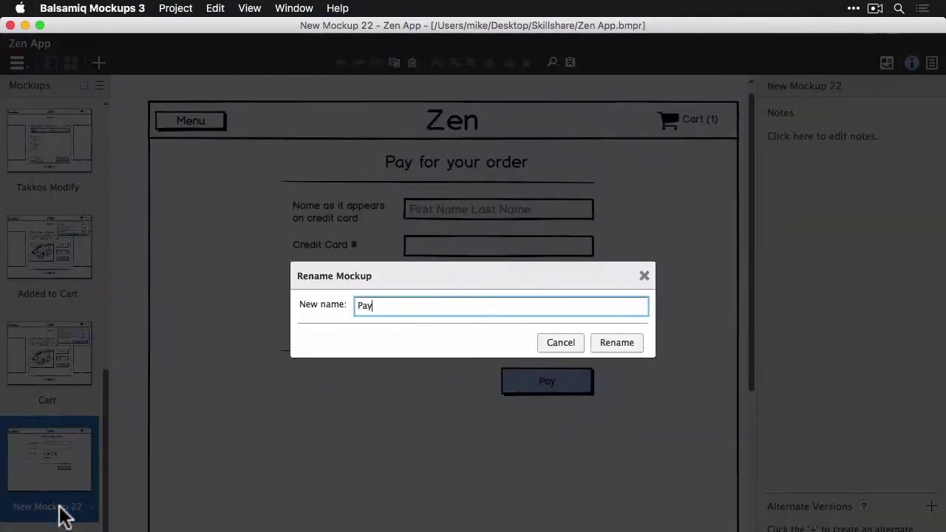
key(Return)
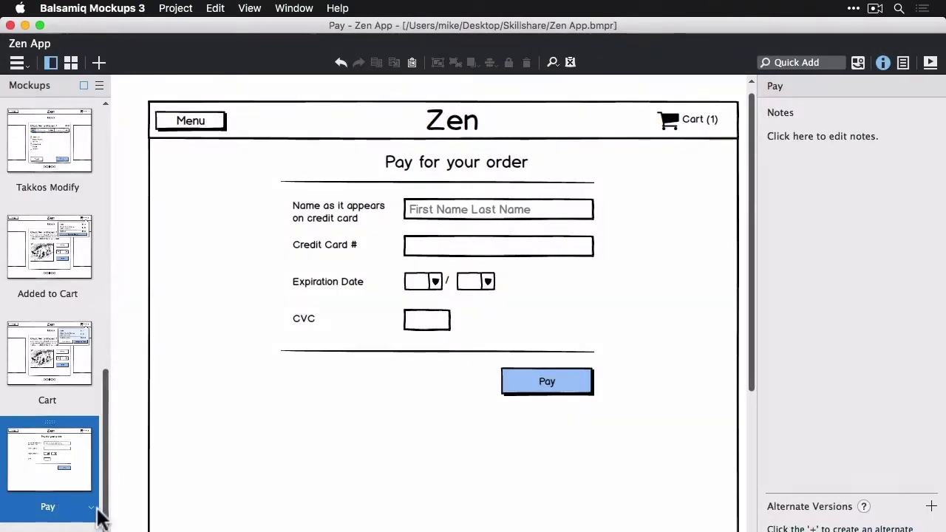
Clone the Pay mockup and select its form fields and Pay button in the copy
click(92, 508)
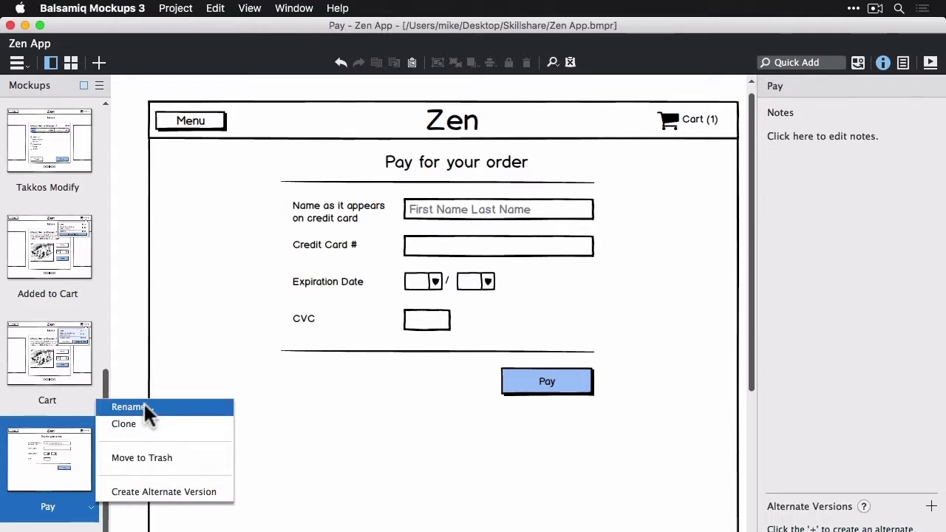
click(141, 423)
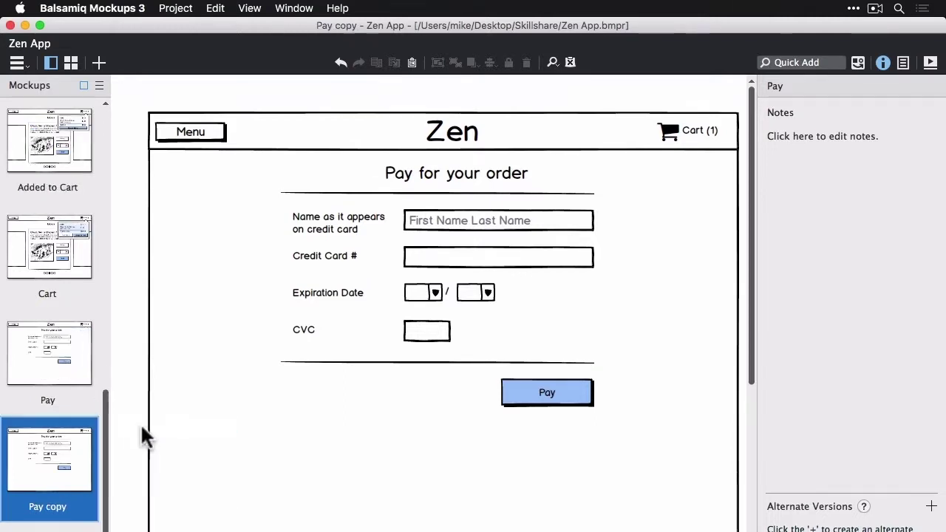
click(435, 178)
click(275, 190)
drag(137, 185, 644, 448)
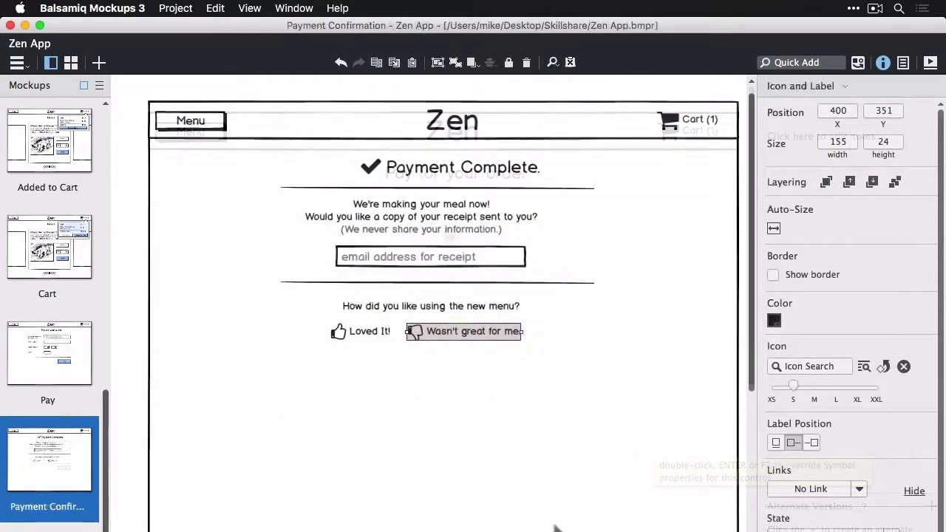
click(555, 517)
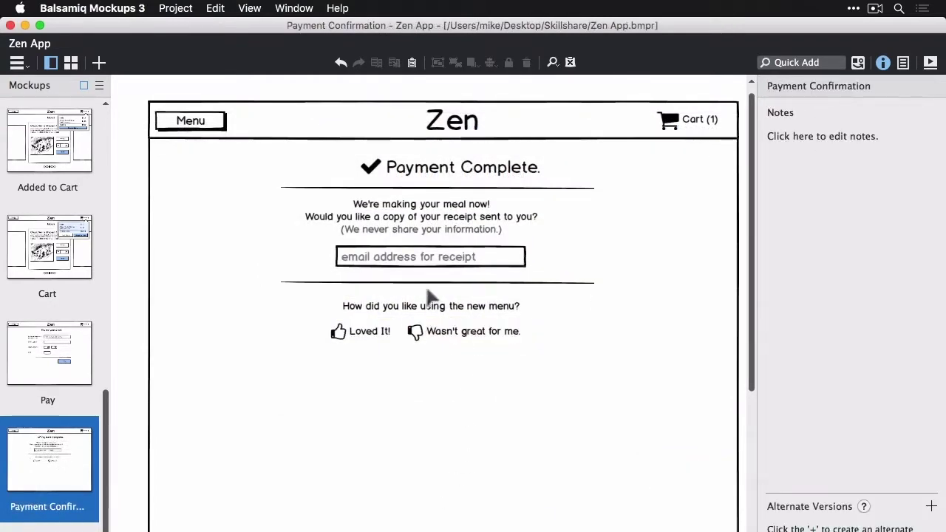